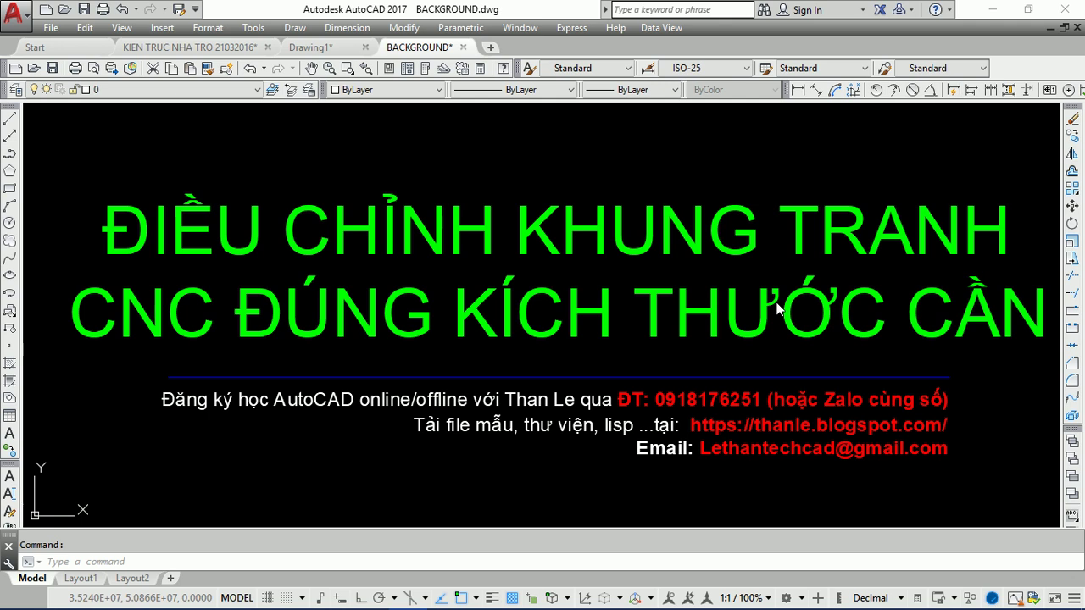
- Switch to Drawing1.dwg, which holds the four carved panels dimensioned 420 by 1525
left_click(329, 46)
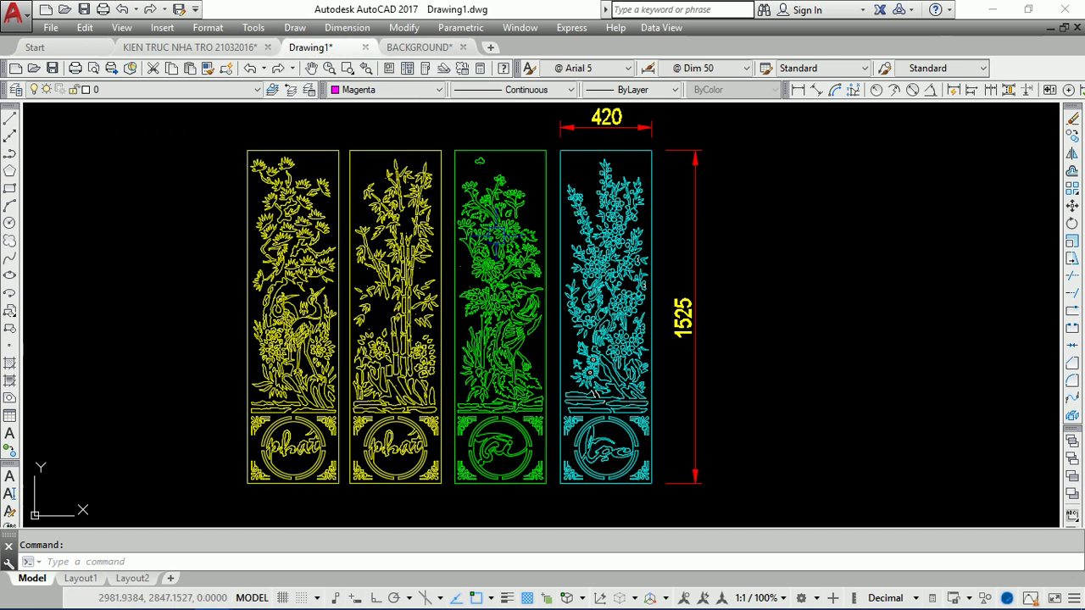
middle_click_drag(687, 198, 705, 203)
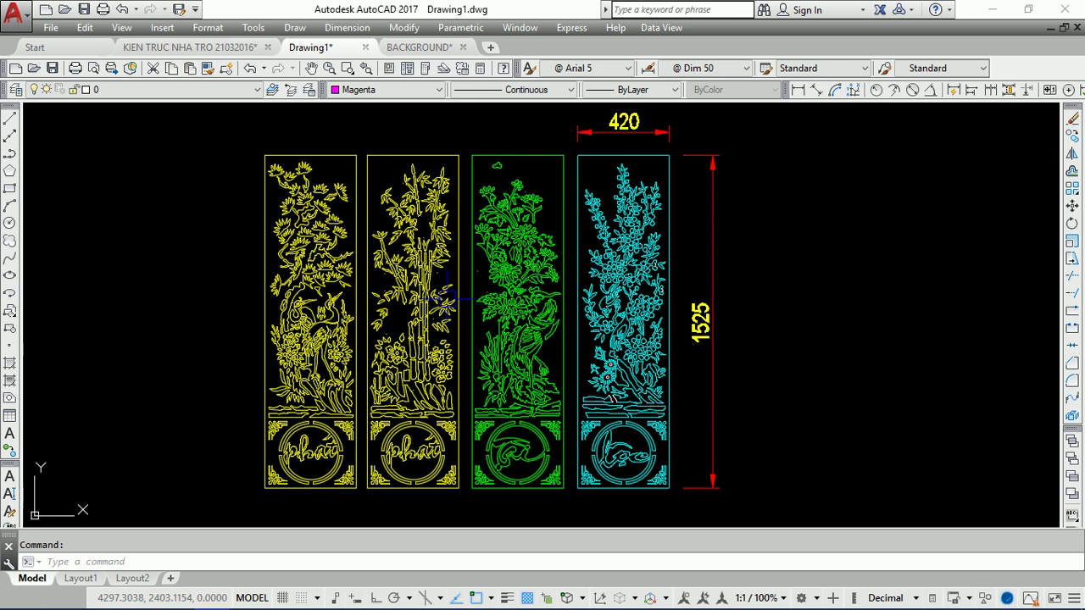
middle_click_drag(451, 301, 545, 284)
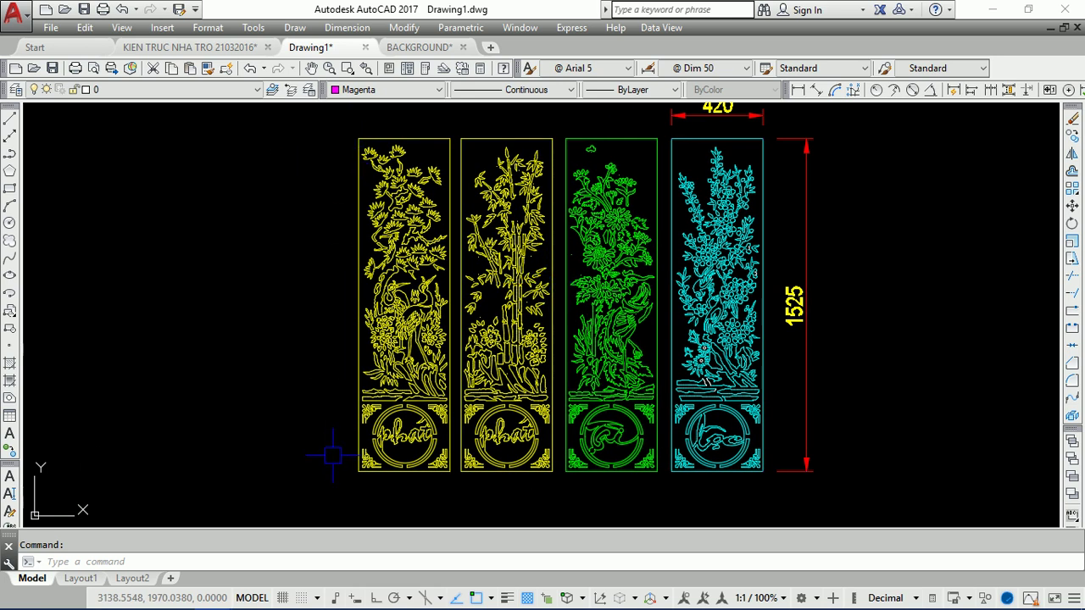
- Move the pine-and-crane panel far to the left, apart from the other three panels
type("m")
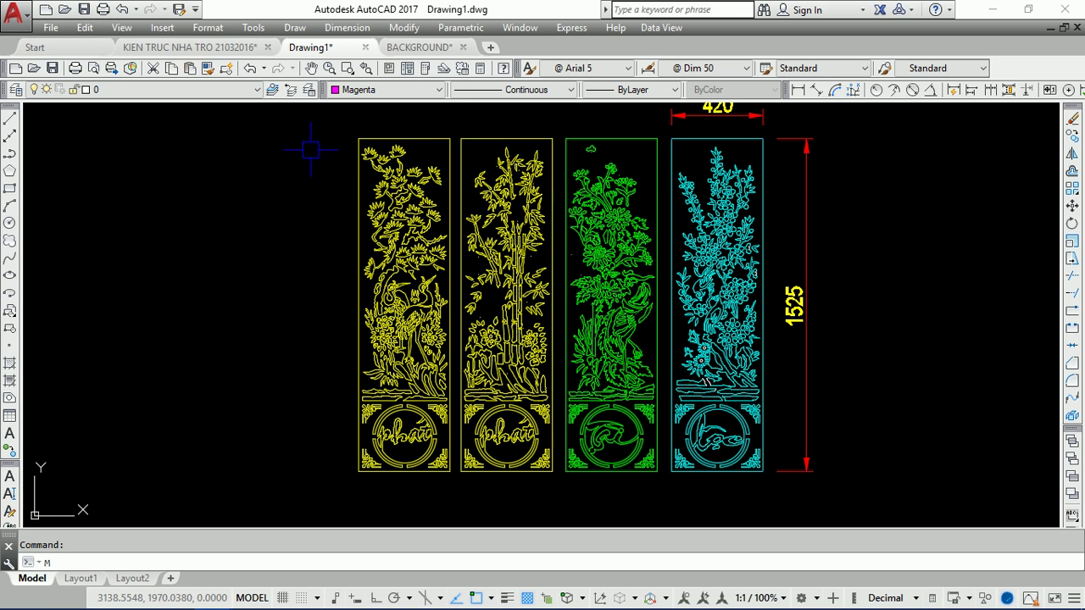
key("Return")
left_click(315, 126)
left_click(464, 500)
key("Return")
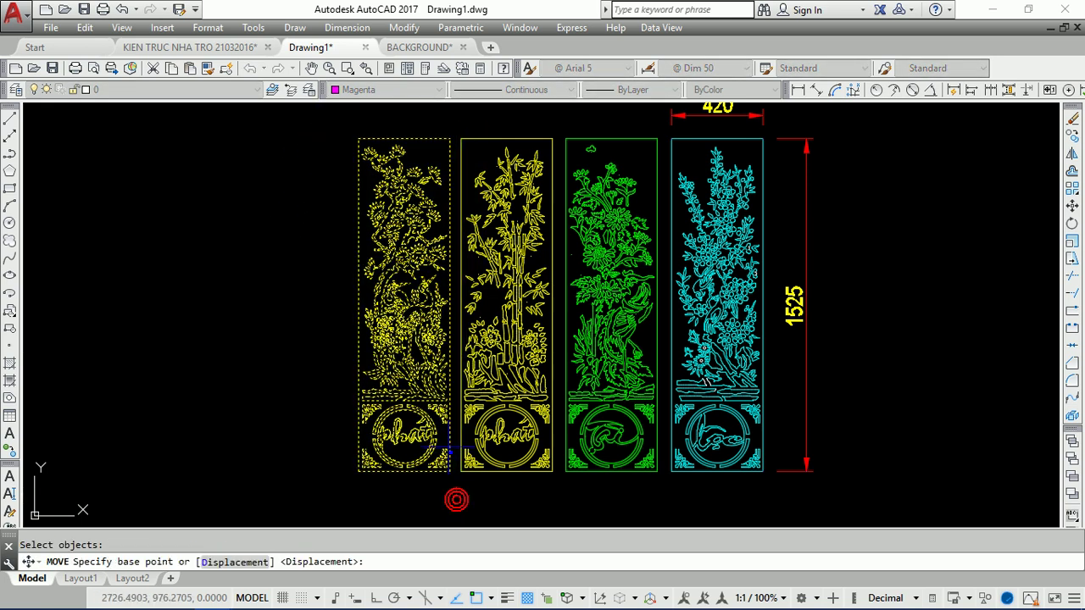
left_click(447, 447)
left_click(203, 449)
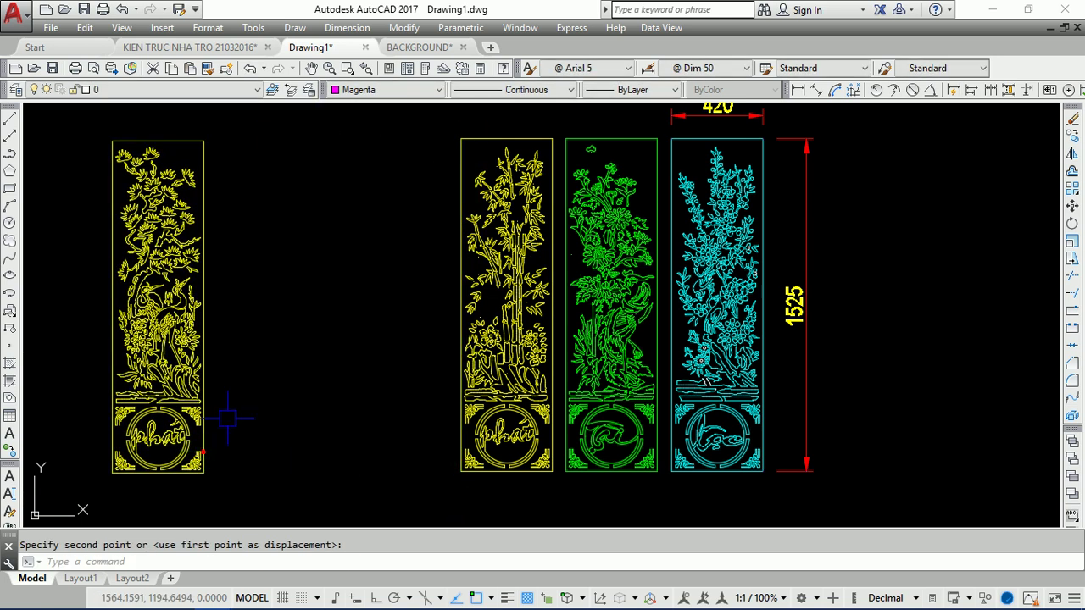
middle_click_drag(406, 338, 493, 346)
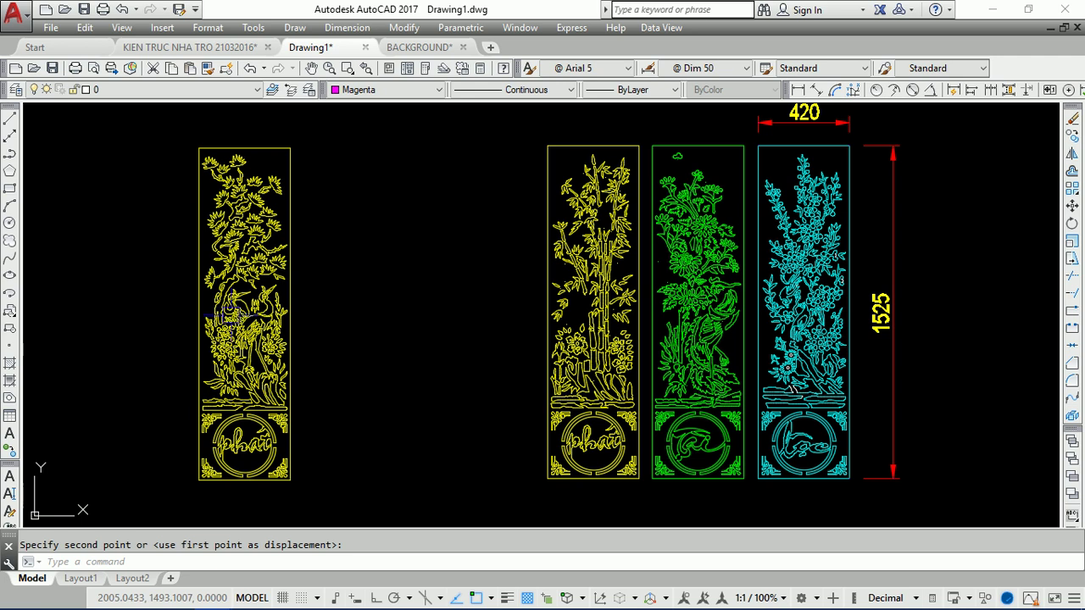
- Add a 420 linear dimension along the left panel's bottom edge
middle_click_drag(297, 386, 280, 392)
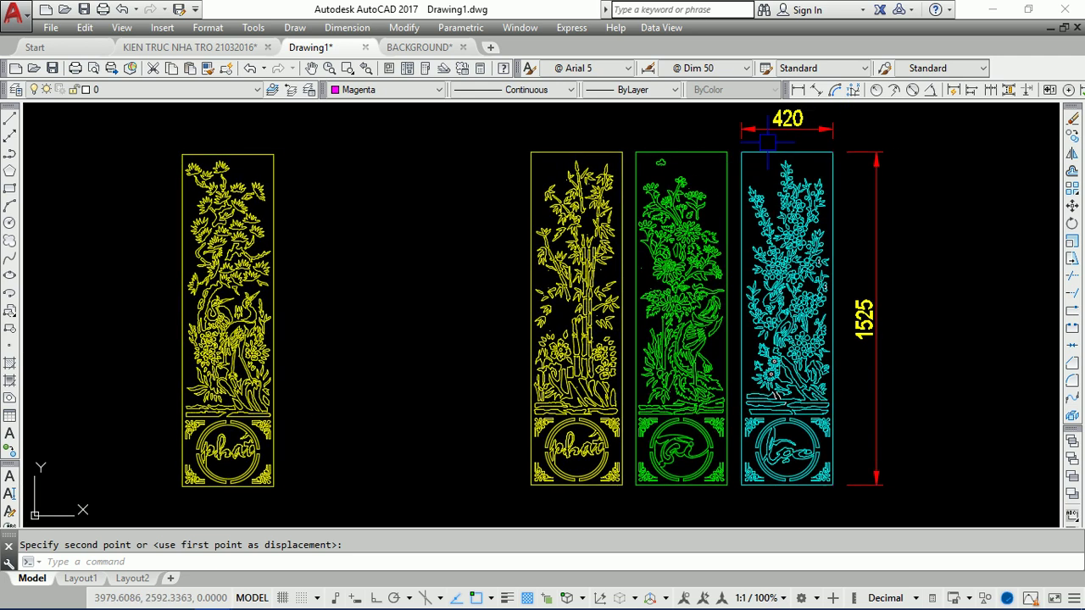
scroll(280, 392, "up", 1)
scroll(255, 453, "up", 2)
type("DL")
key("Return")
left_click(248, 438)
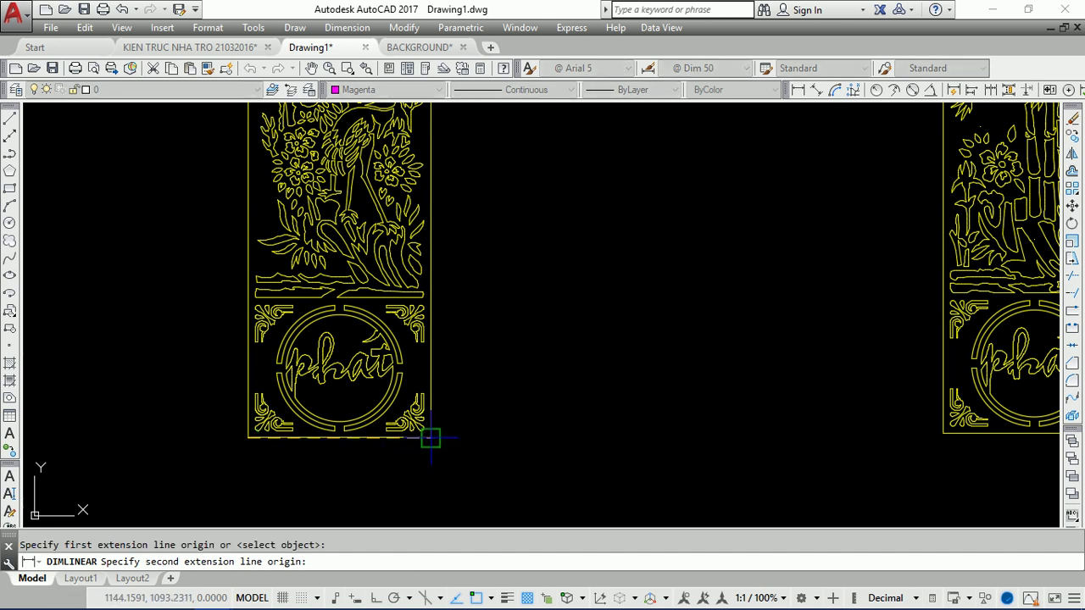
left_click(431, 438)
middle_click_drag(390, 508, 425, 353)
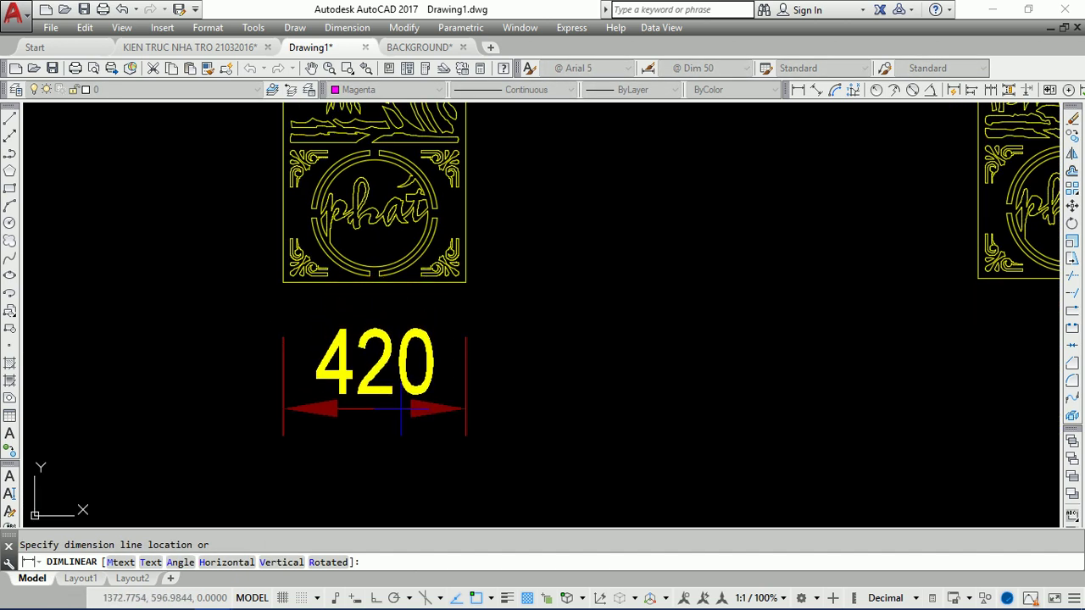
left_click(401, 411)
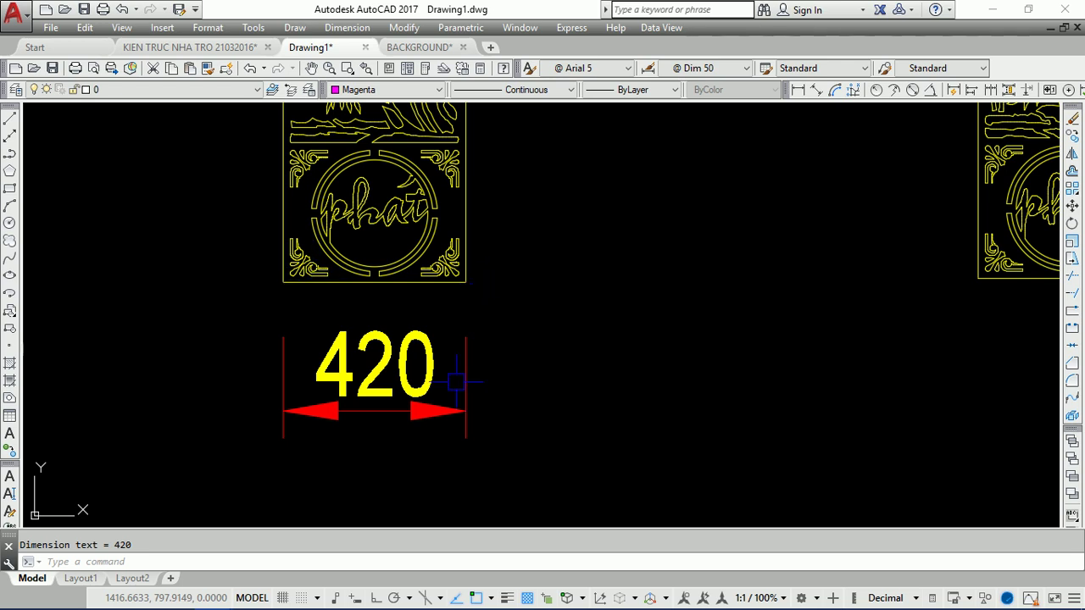
- Add a 1525 linear dimension along the panel's left side
scroll(424, 445, "down", 3)
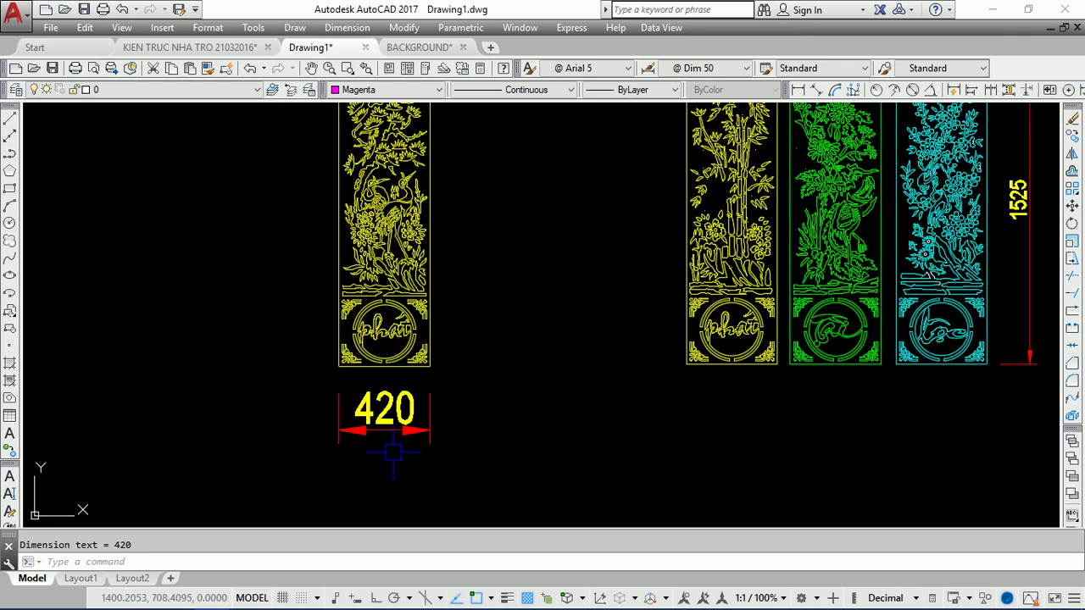
scroll(395, 449, "down", 3)
type("dli")
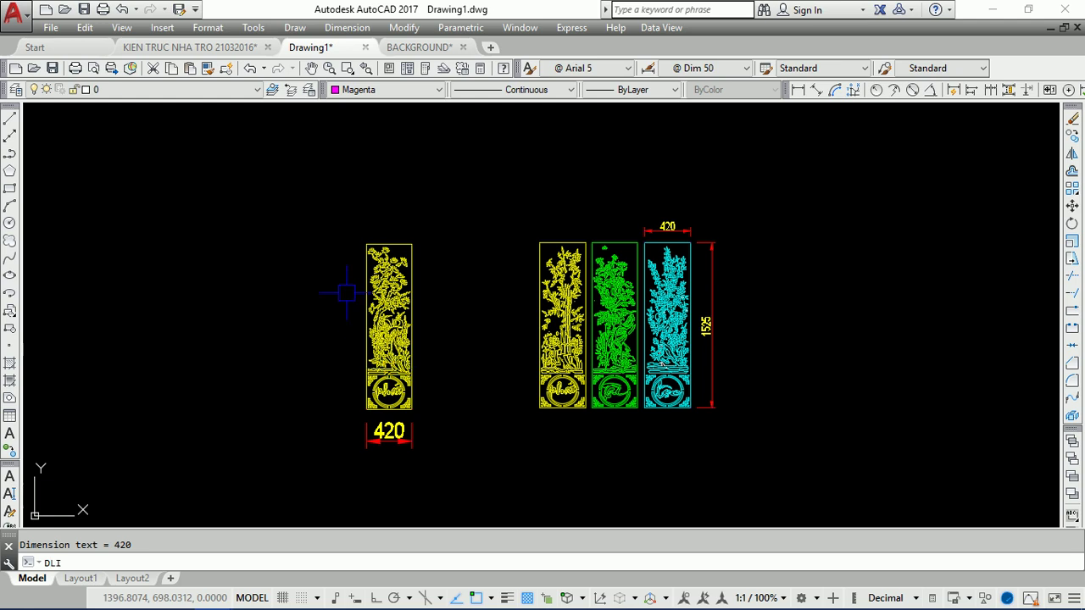
key("Return")
left_click(366, 244)
scroll(356, 431, "up", 3)
scroll(373, 434, "up", 3)
left_click(399, 436)
scroll(390, 433, "down", 3)
left_click(330, 386)
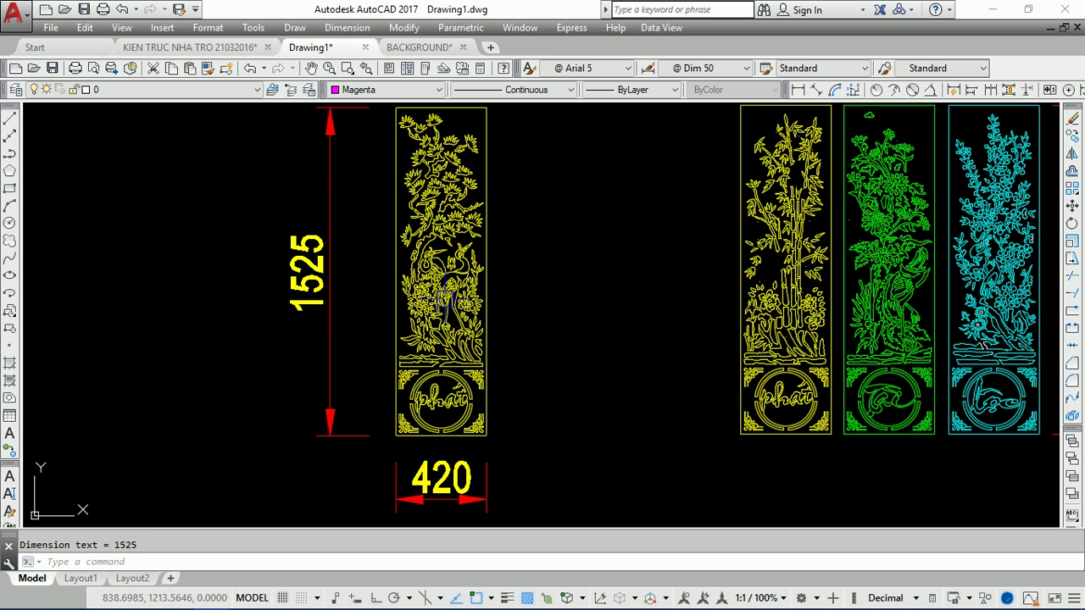
middle_click_drag(489, 315, 326, 337)
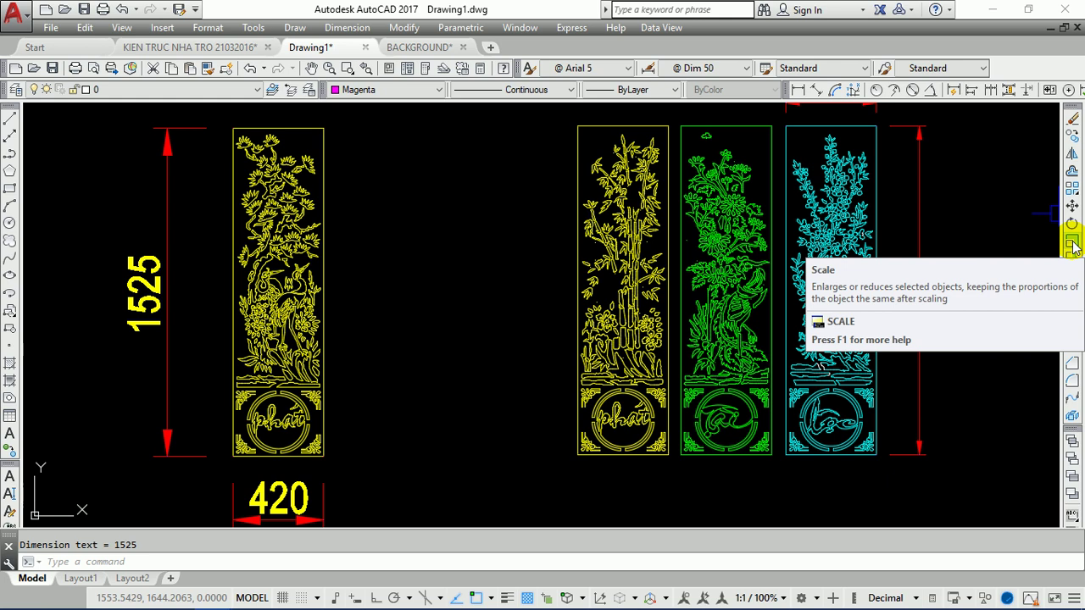
- Select the left panel and its dimensions for scaling
left_click(1072, 243)
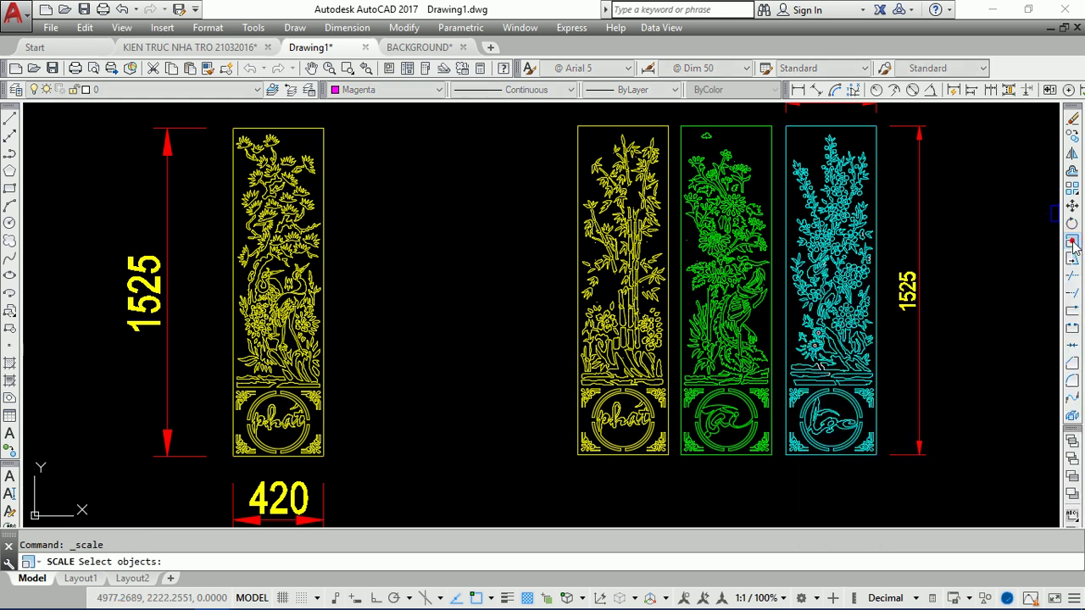
scroll(387, 218, "down", 3)
left_click(222, 139)
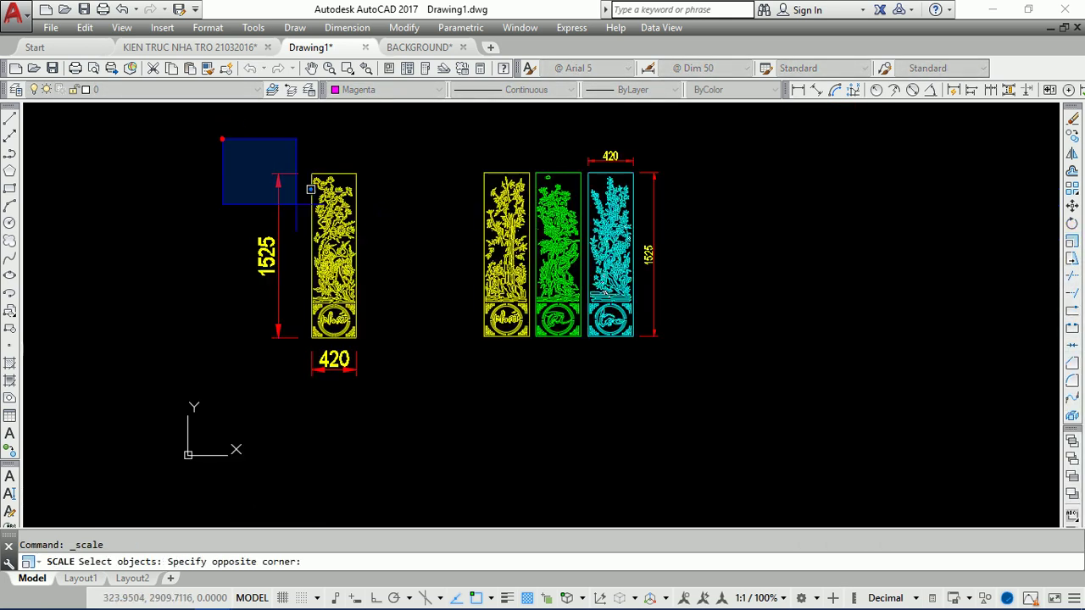
left_click(276, 133)
scroll(343, 183, "up", 3)
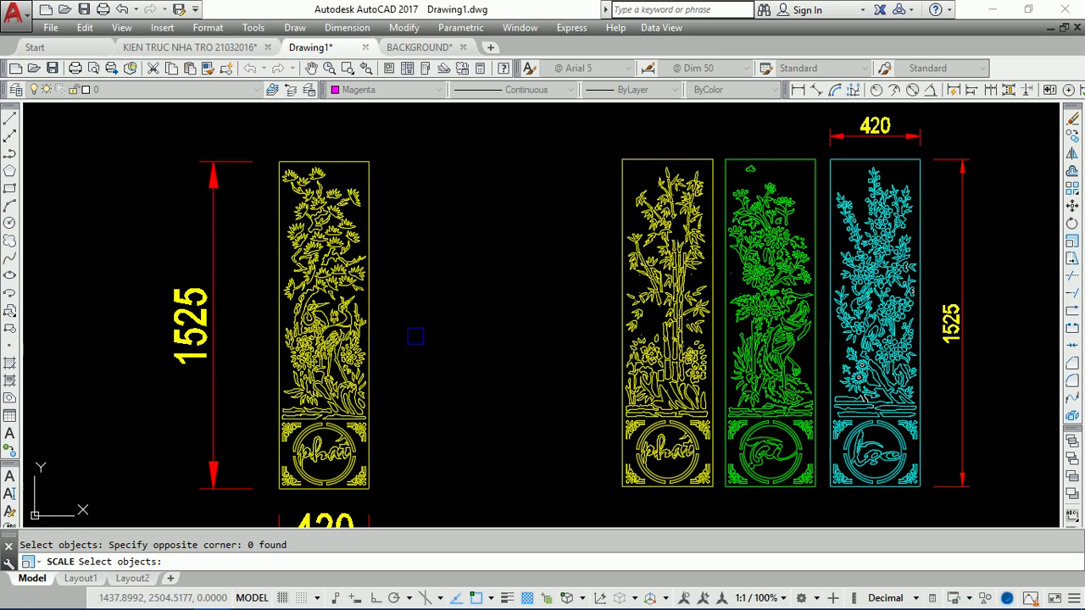
scroll(339, 226, "down", 3)
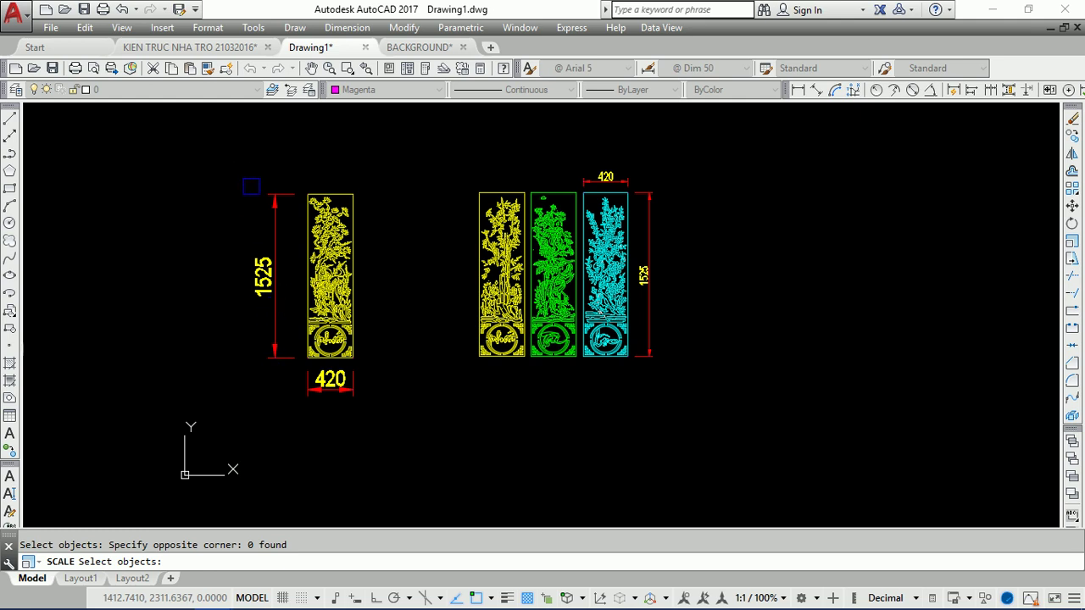
left_click(232, 162)
left_click(370, 395)
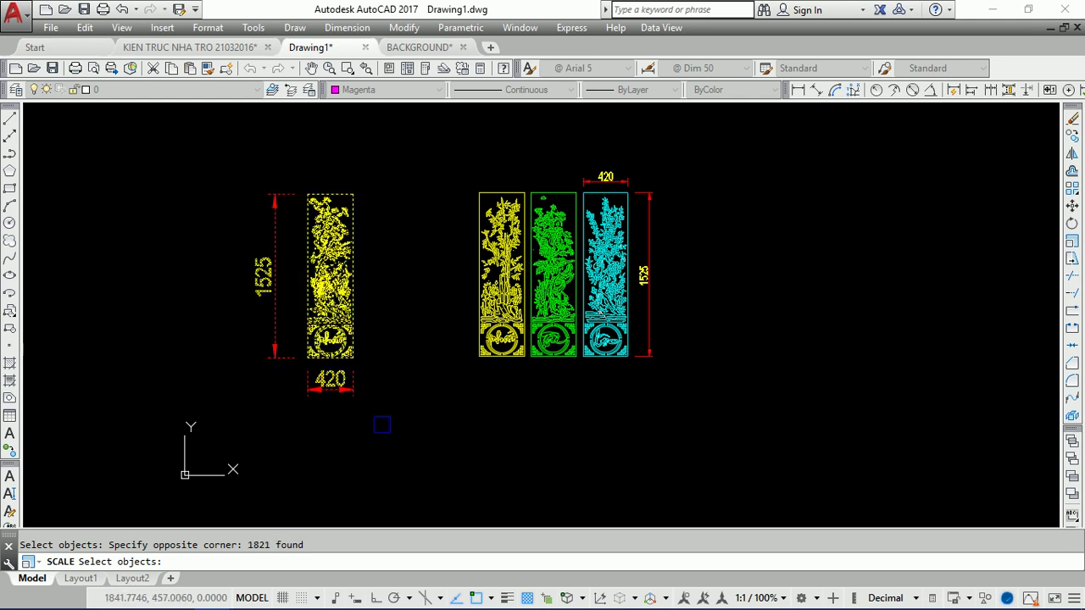
key("Return")
- Scale it from the bottom-left corner by a factor of 1300/1525
scroll(310, 357, "up", 3)
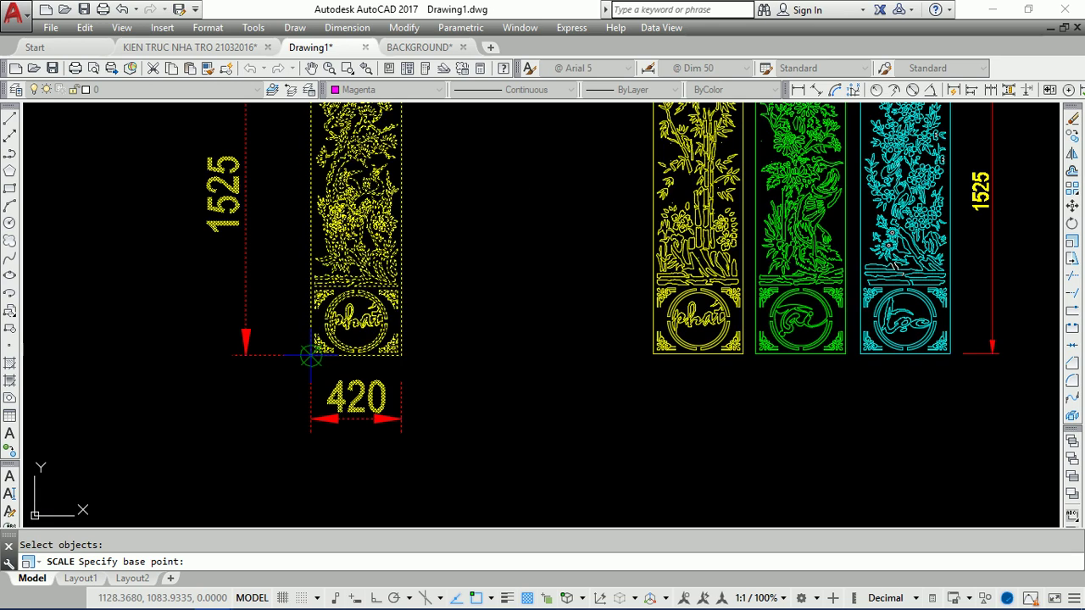
scroll(310, 357, "up", 3)
left_click(313, 356)
scroll(289, 364, "down", 3)
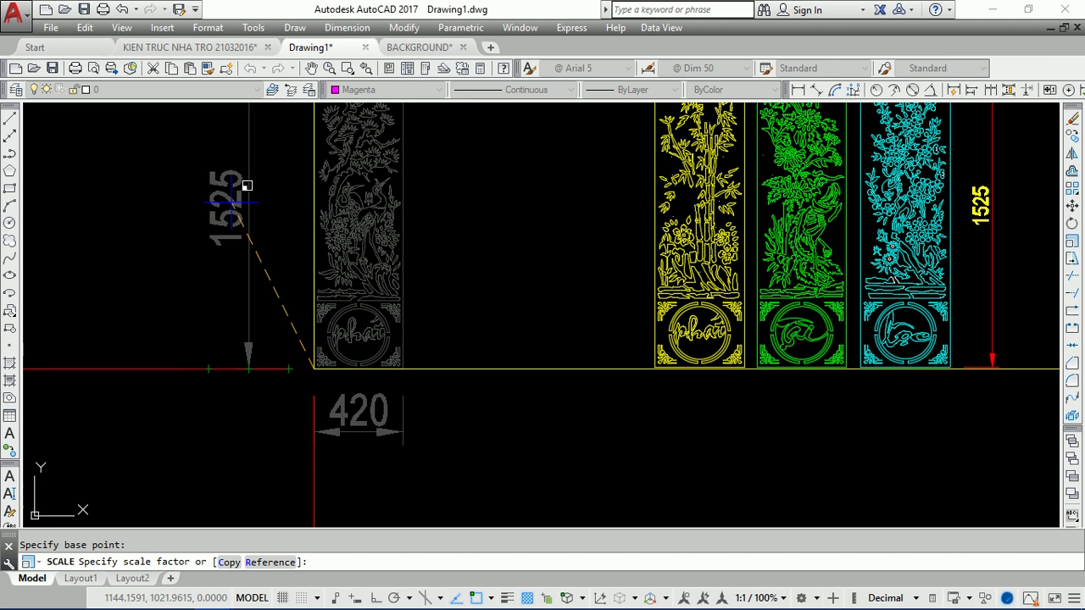
type("1300")
type("/")
type("1525")
key("Return")
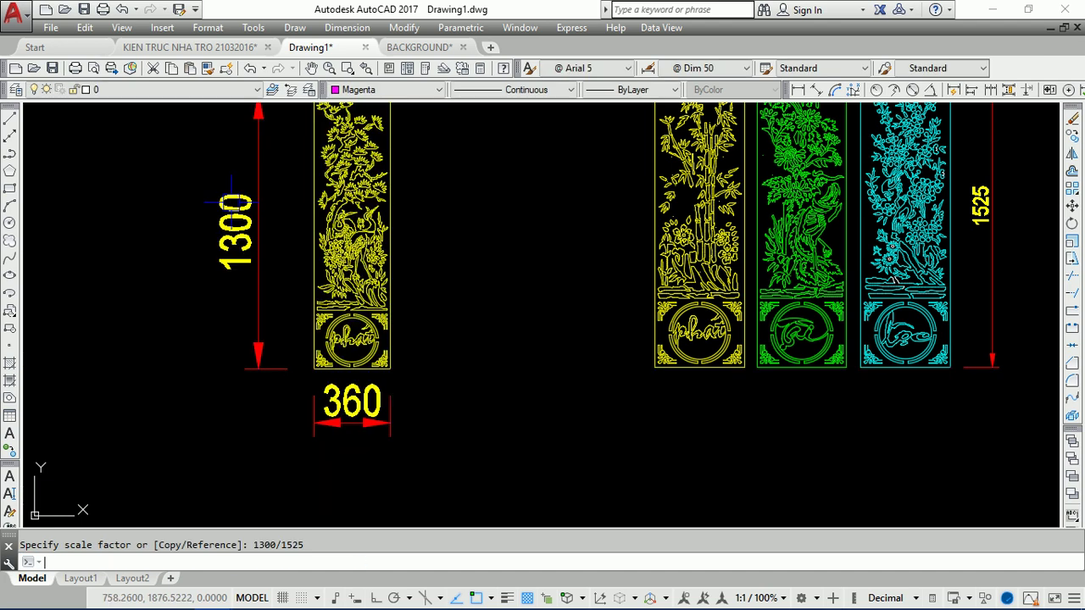
middle_click_drag(290, 280, 277, 345)
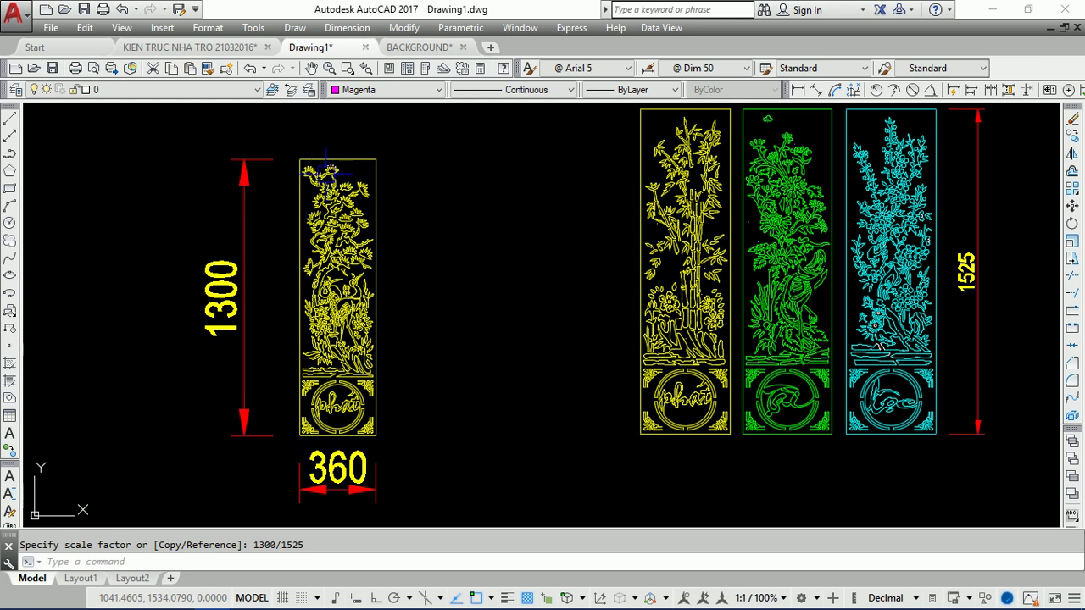
left_click(1073, 244)
- Zoom and pan around the rescaled panel to inspect its bottom medallion and pine branch detail
scroll(339, 454, "up", 4)
scroll(338, 453, "up", 2)
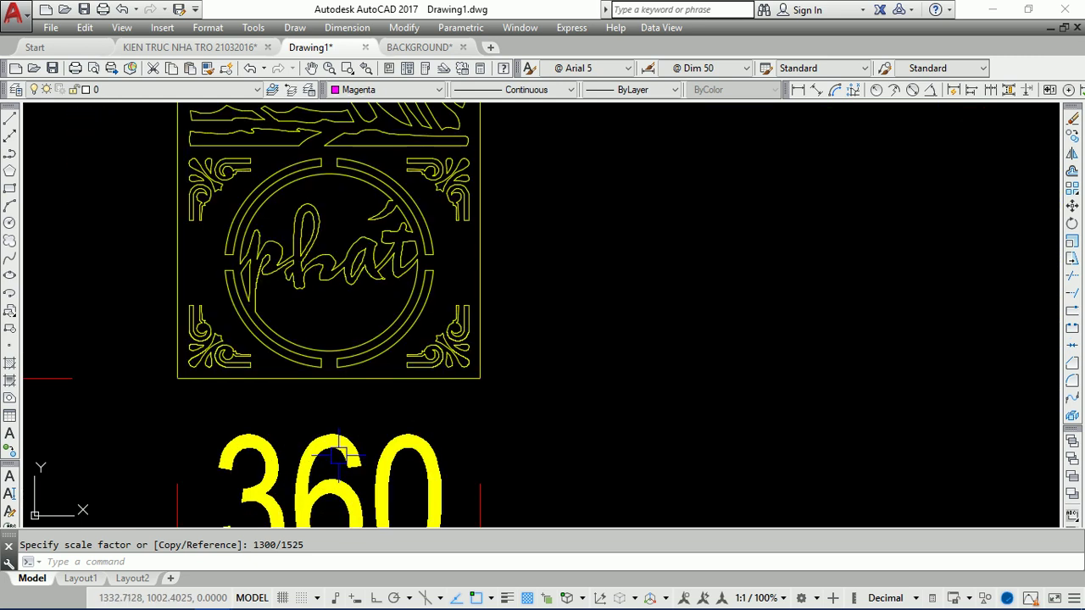
middle_click_drag(338, 453, 351, 308)
scroll(412, 364, "down", 3)
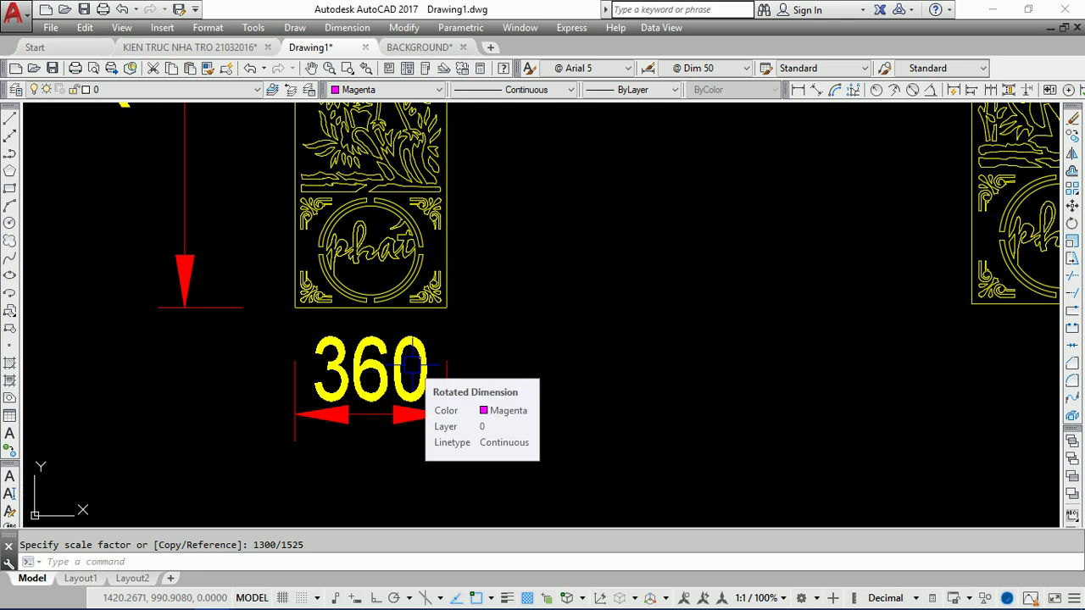
scroll(412, 367, "down", 2)
scroll(419, 280, "up", 1)
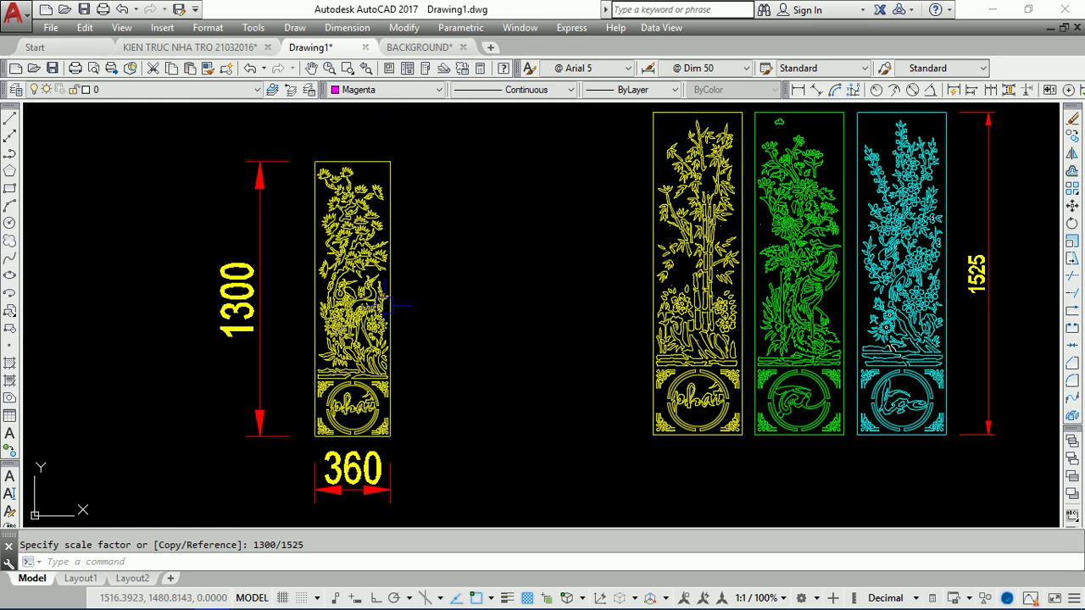
scroll(335, 182, "up", 1)
middle_click_drag(414, 386, 379, 319)
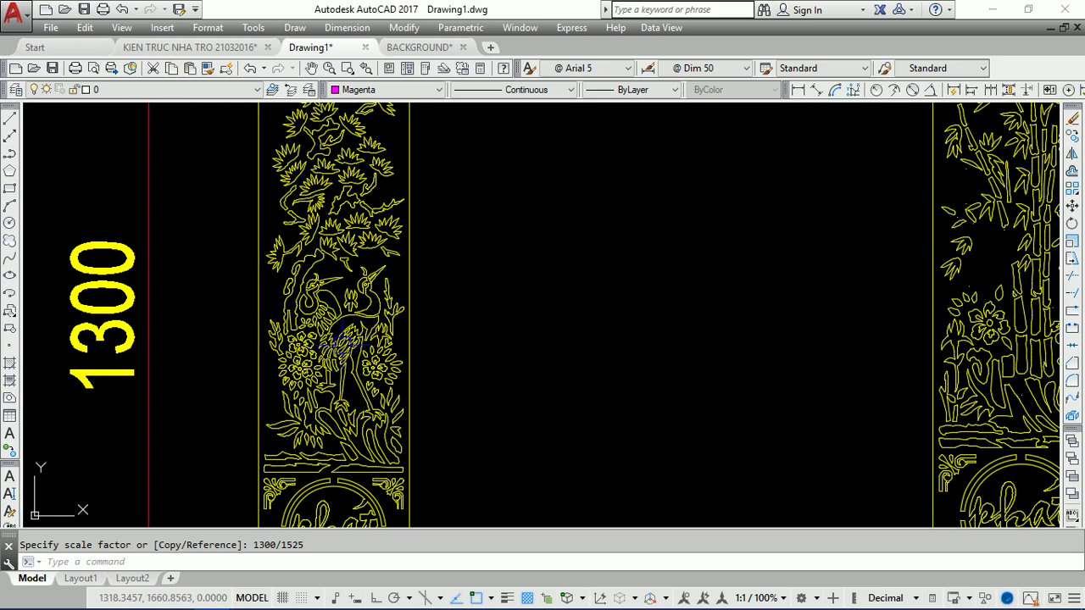
scroll(364, 254, "down", 1)
scroll(444, 127, "down", 1)
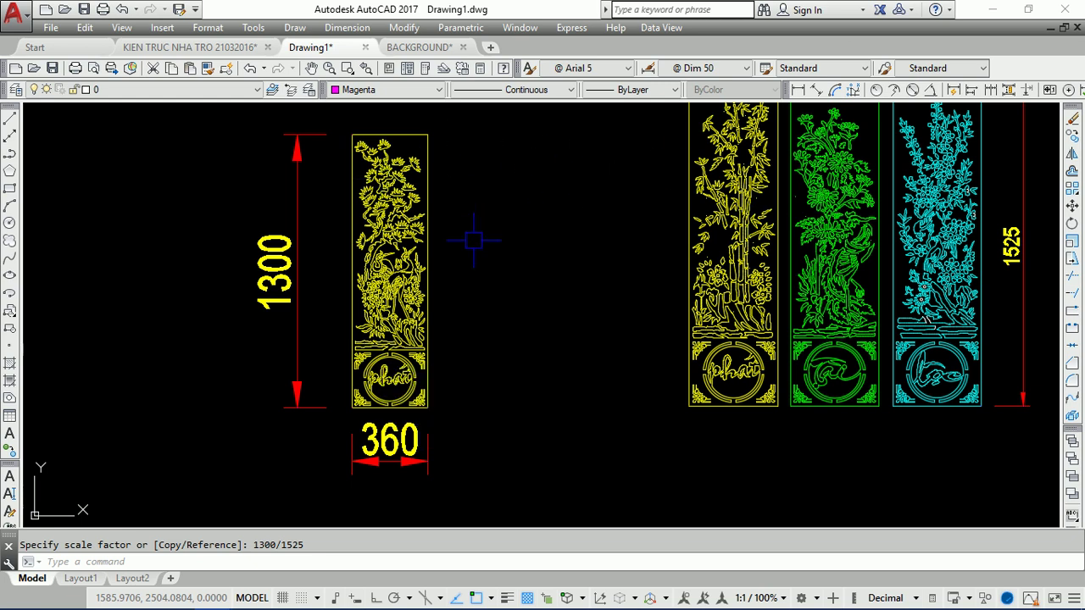
scroll(415, 173, "up", 3)
scroll(388, 293, "up", 3)
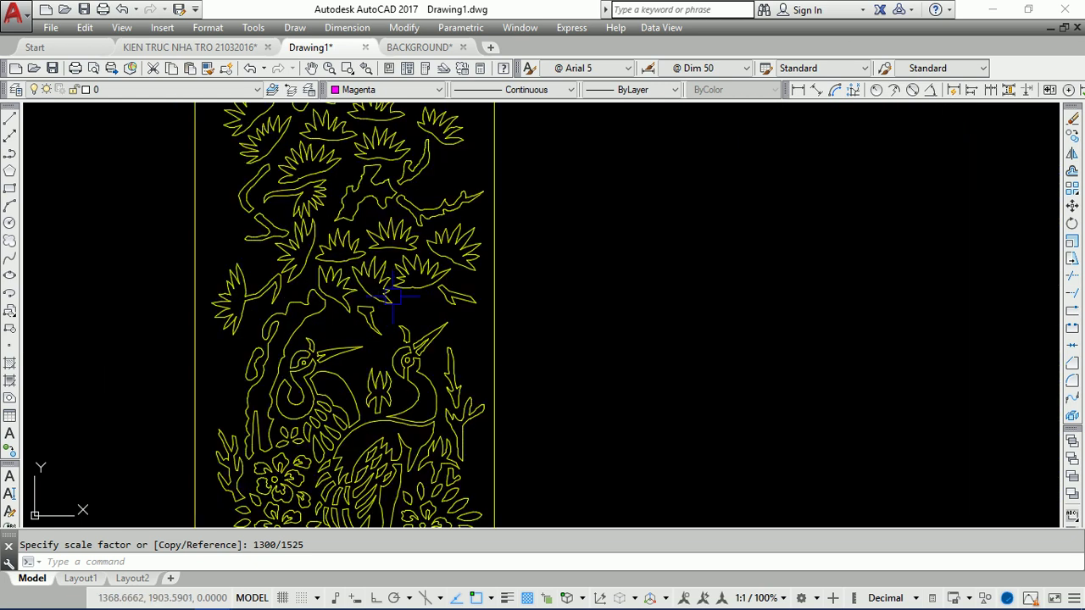
scroll(415, 201, "up", 3)
middle_click_drag(412, 201, 609, 223)
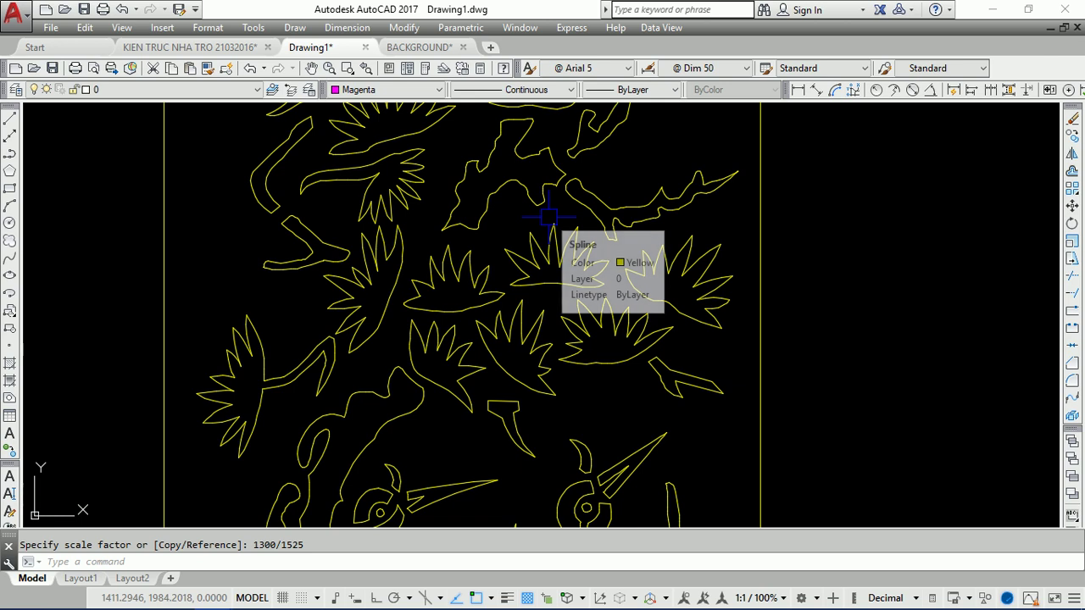
scroll(508, 219, "down", 5)
scroll(473, 218, "down", 3)
scroll(470, 222, "up", 3)
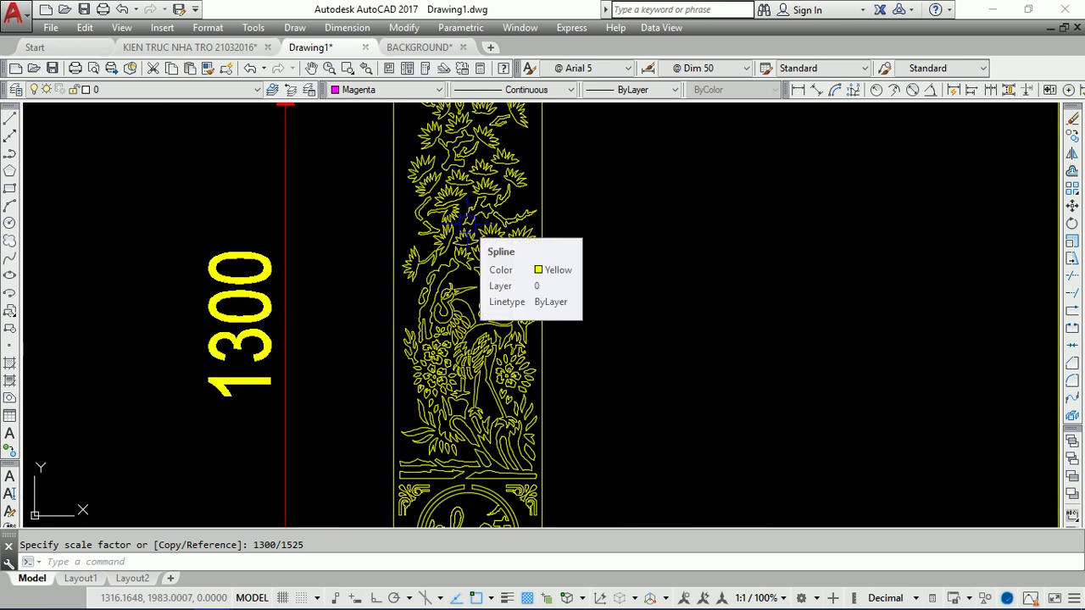
left_click(415, 48)
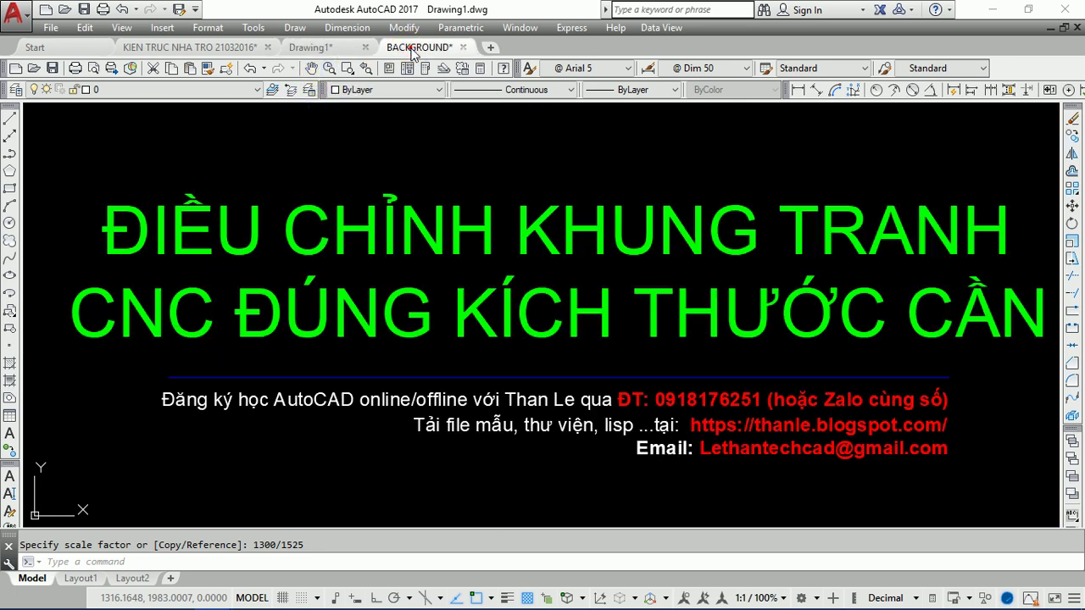
scroll(759, 442, "up", 2)
mouse_move(729, 449)
middle_mouse_down()
mouse_move(703, 416)
mouse_move(679, 316)
middle_mouse_up()
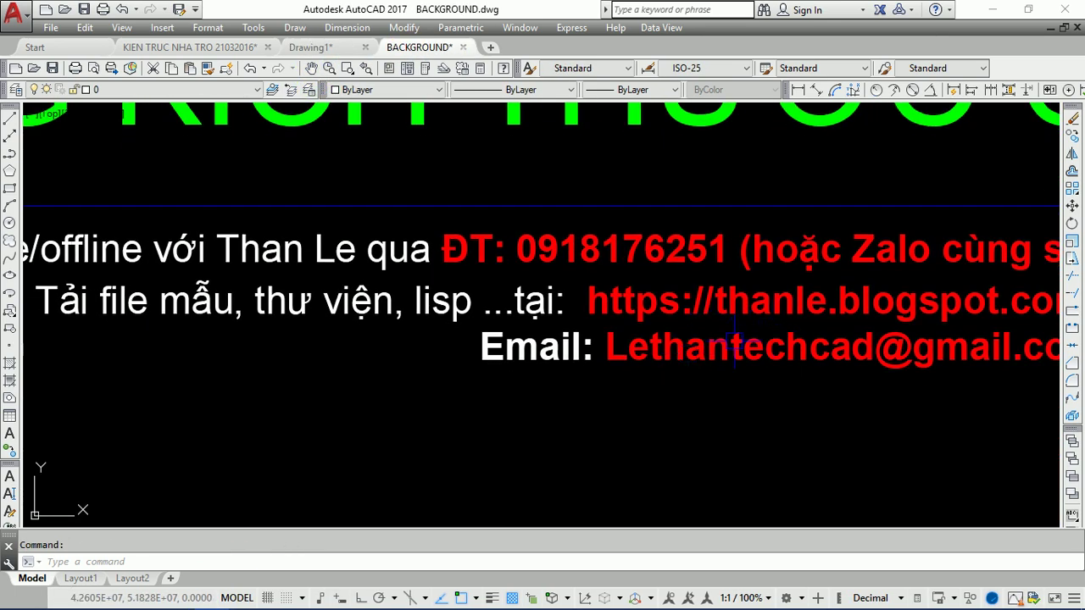
scroll(644, 326, "down", 2)
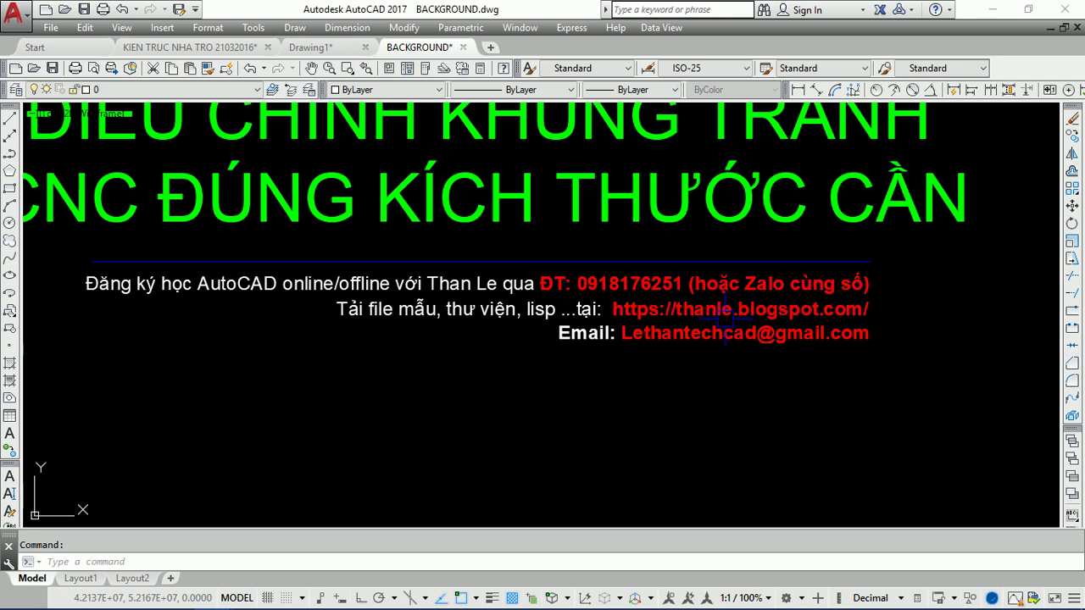
scroll(508, 301, "up", 6)
scroll(512, 303, "up", 3)
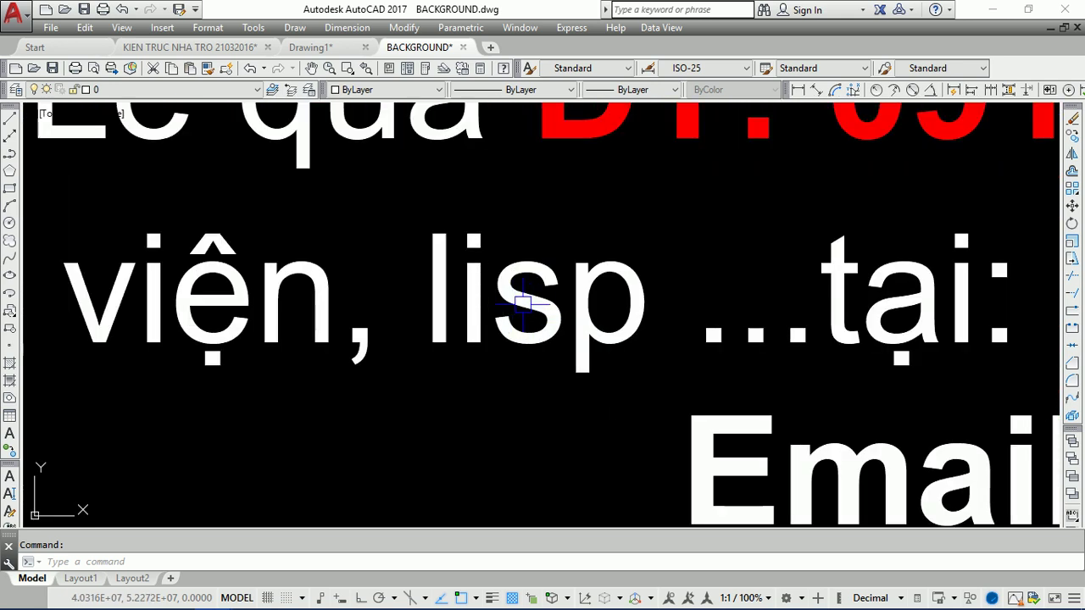
scroll(577, 301, "down", 6)
scroll(649, 298, "down", 3)
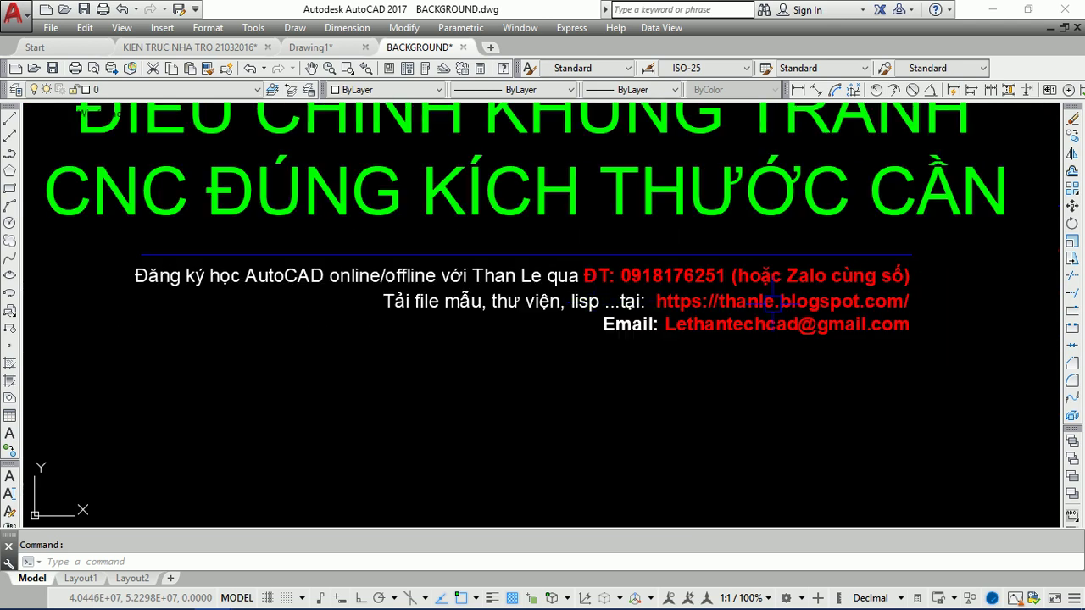
mouse_move(573, 274)
middle_mouse_down()
mouse_move(583, 366)
mouse_move(568, 364)
middle_mouse_up()
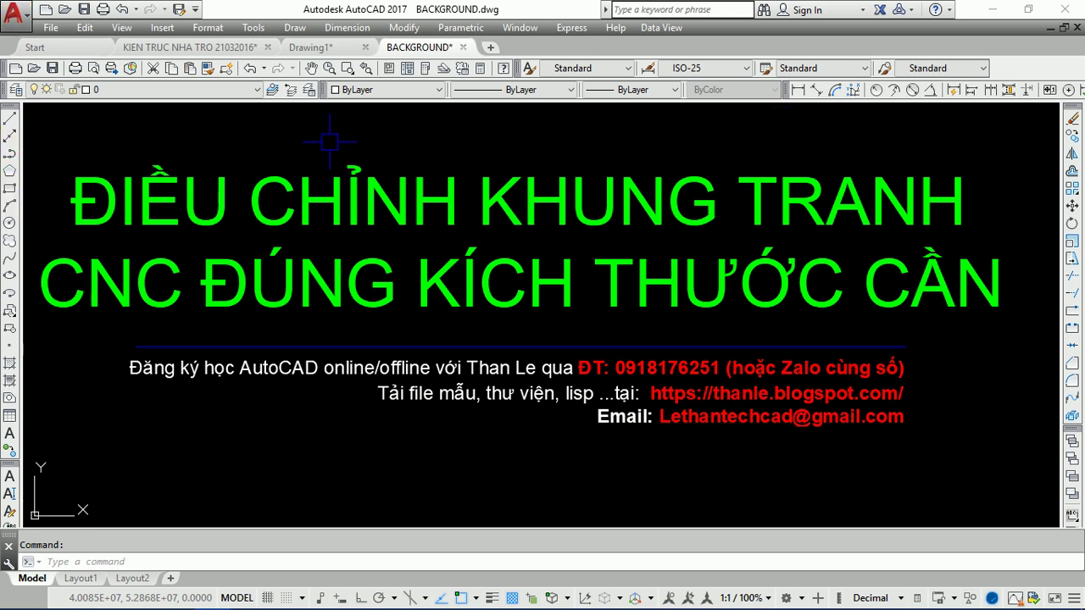
- Return to Drawing1 and enter AP at the command line
left_click(311, 49)
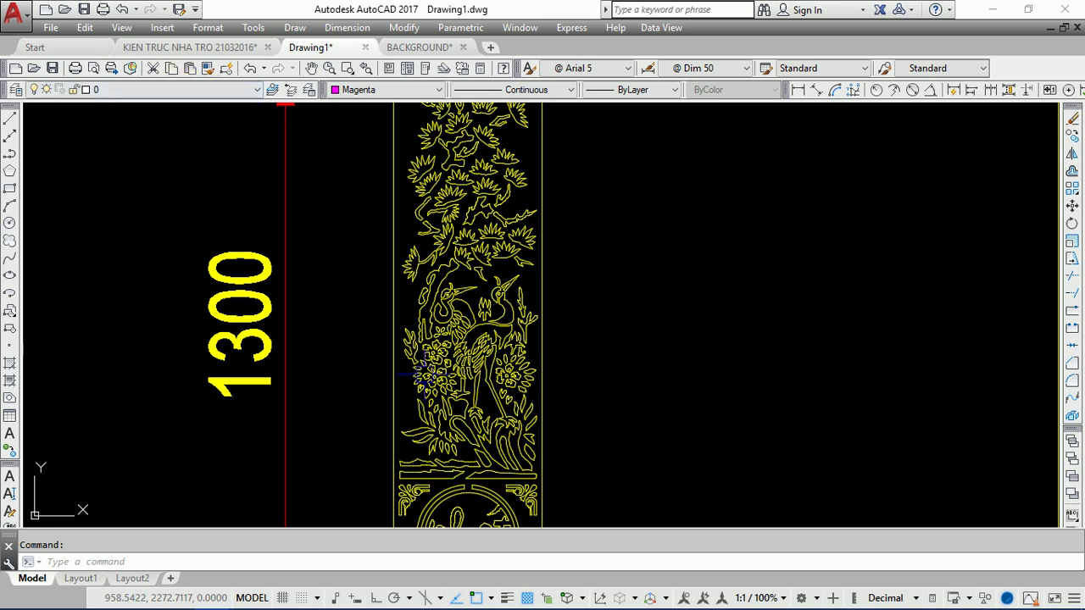
type("AP")
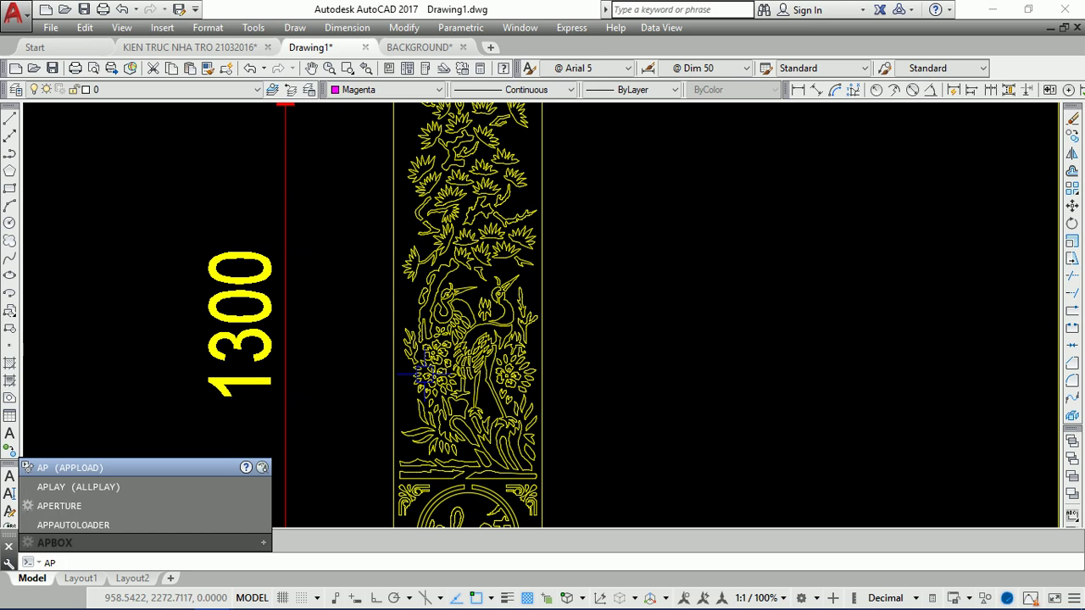
- Load scalemotchieu.lsp from the DATA (D:) drive through APPLOAD
key("Return")
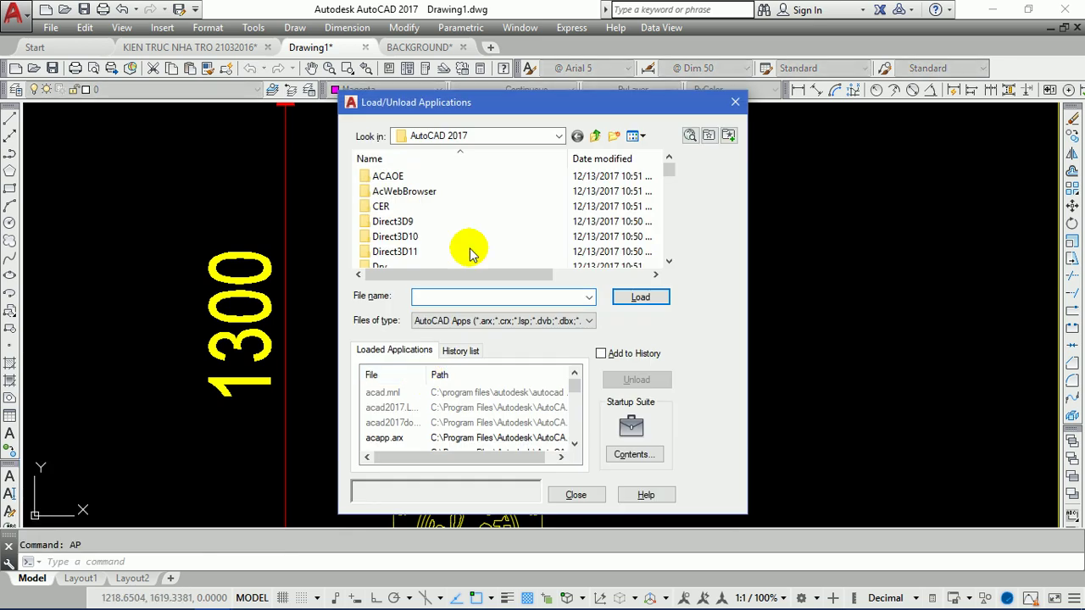
left_click(559, 136)
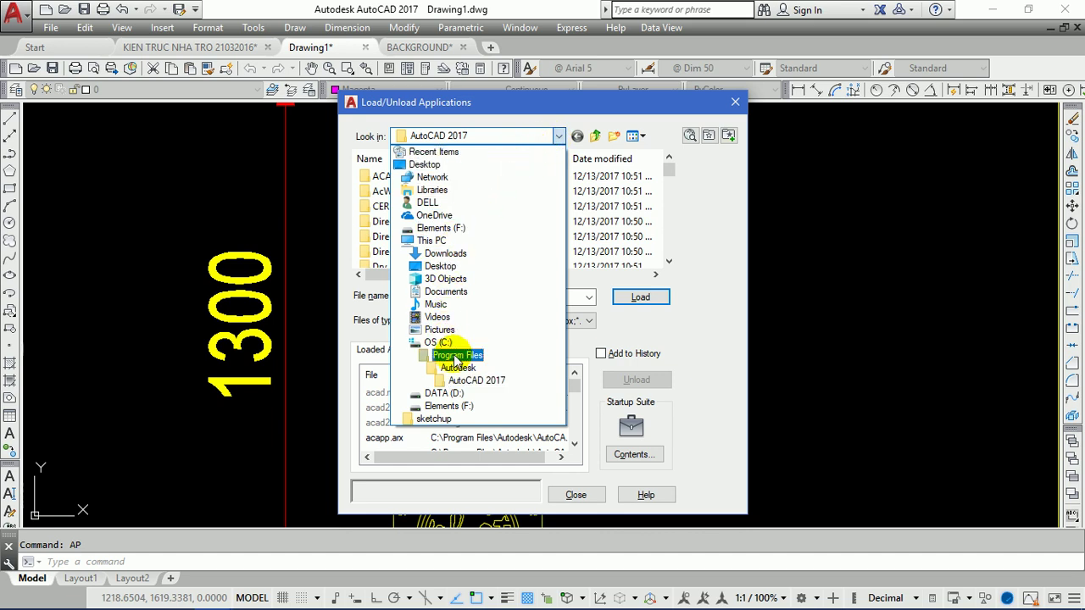
left_click(444, 393)
left_click_drag(669, 169, 668, 249)
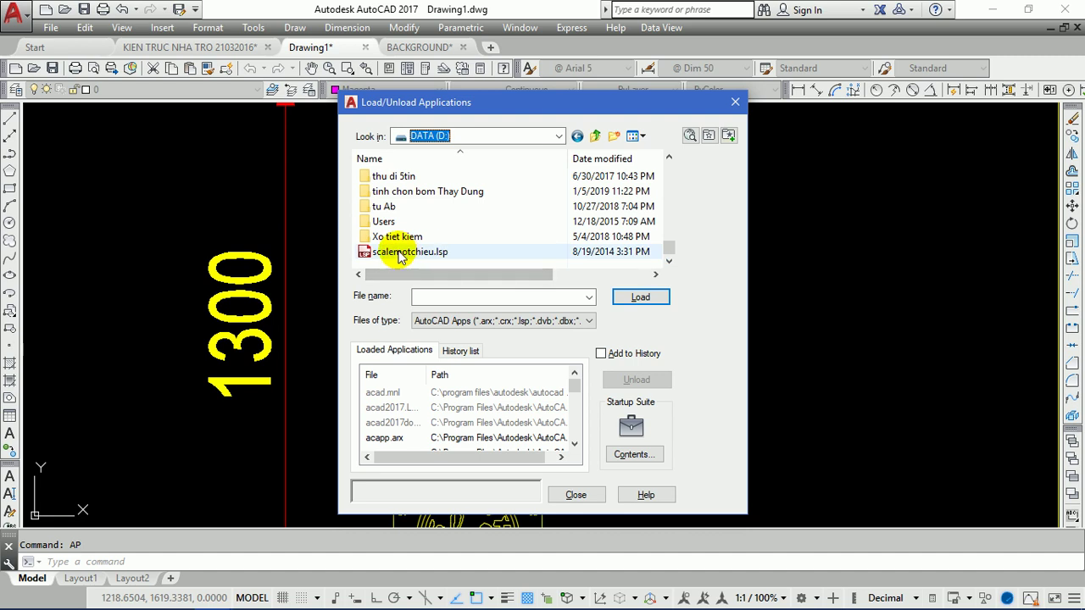
left_click(388, 252)
left_click(636, 298)
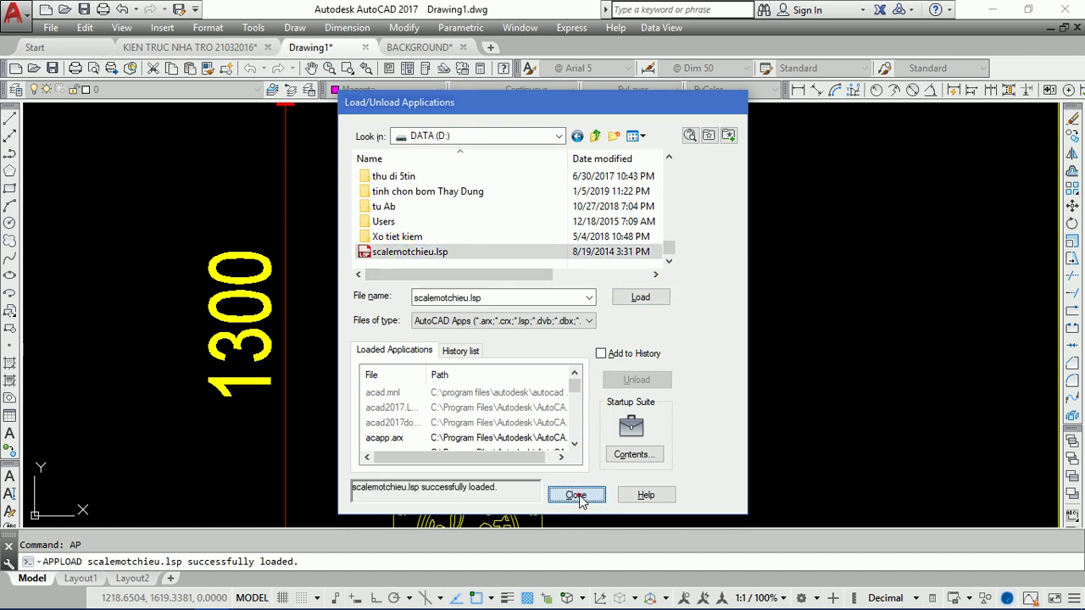
left_click(577, 495)
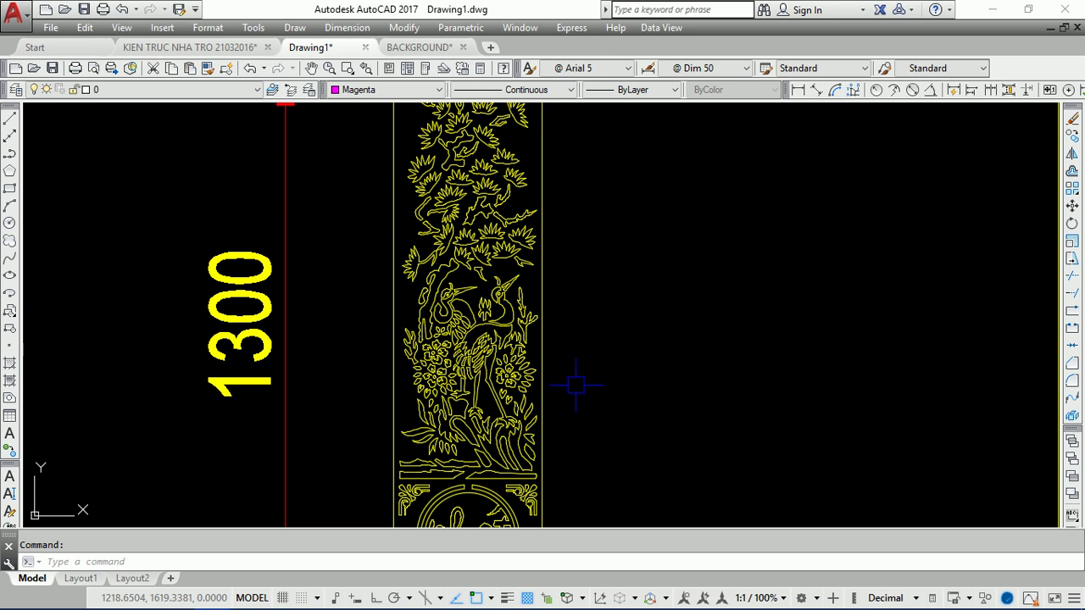
- Scale the crane panel along X only by 300/360 with SC1, based at its bottom-left corner
scroll(576, 384, "down", 3)
middle_click_drag(588, 368, 508, 321)
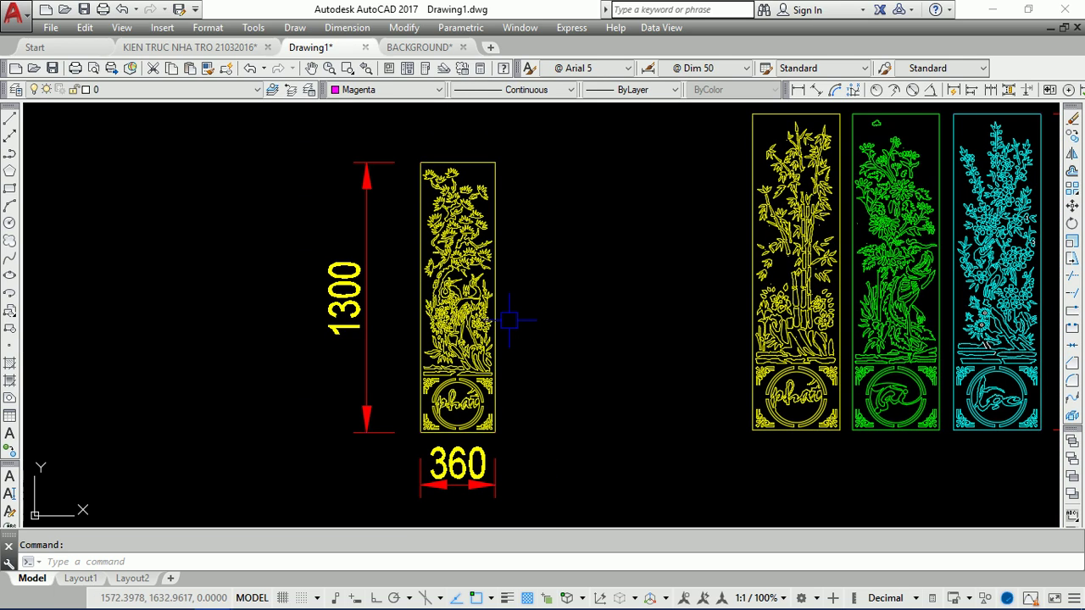
type("sc1")
key("Return")
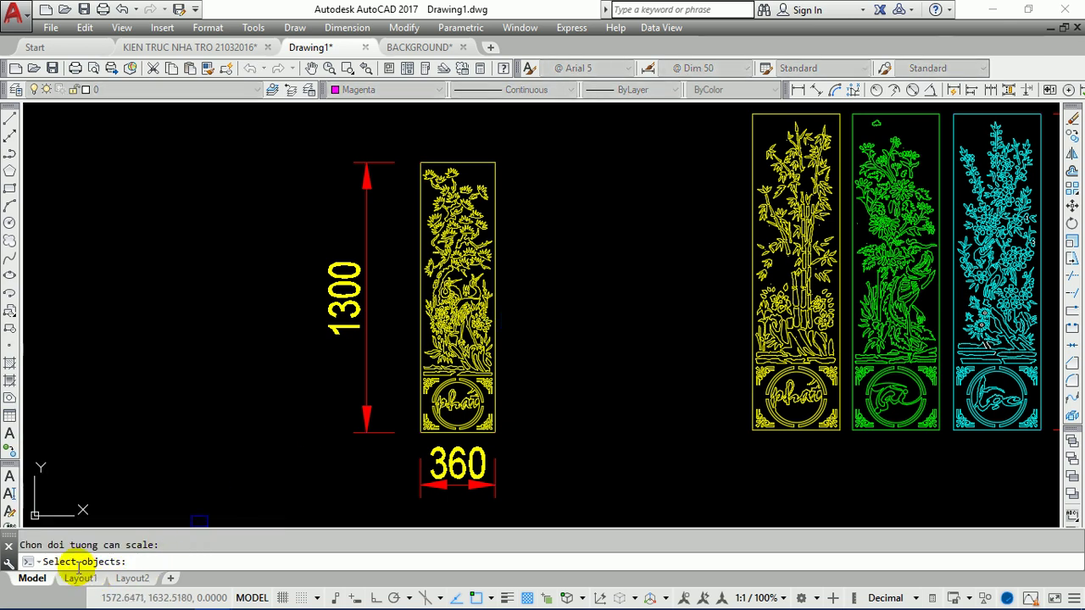
left_click(269, 108)
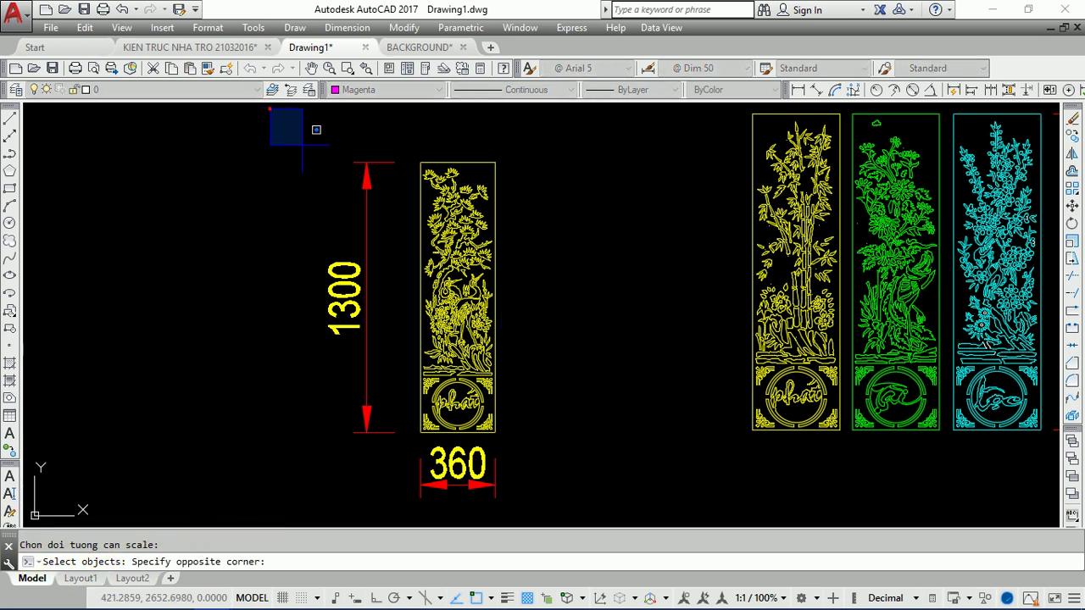
left_click(607, 519)
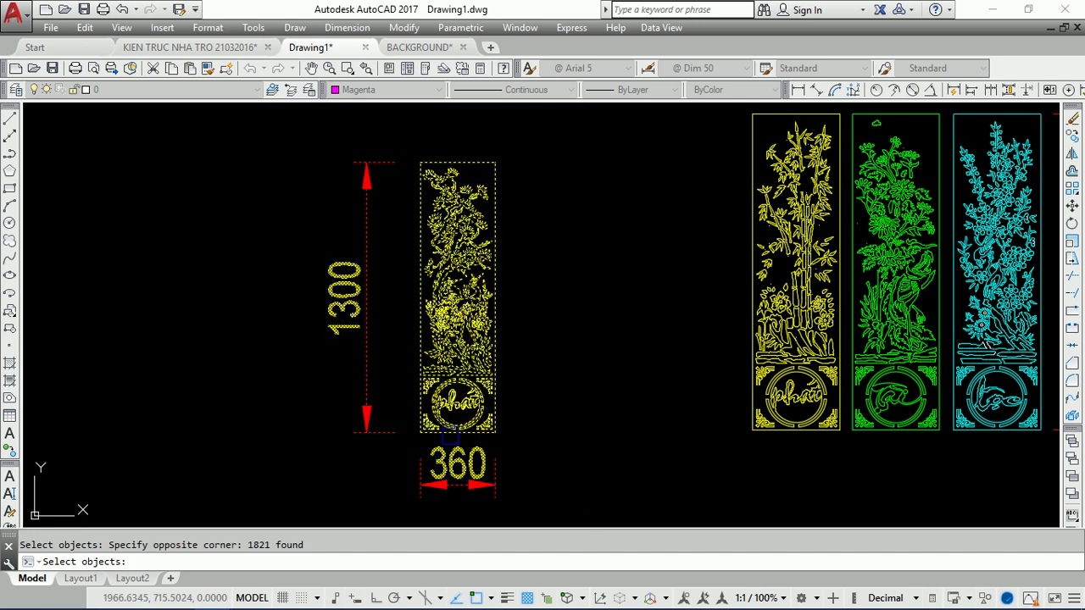
key("Return")
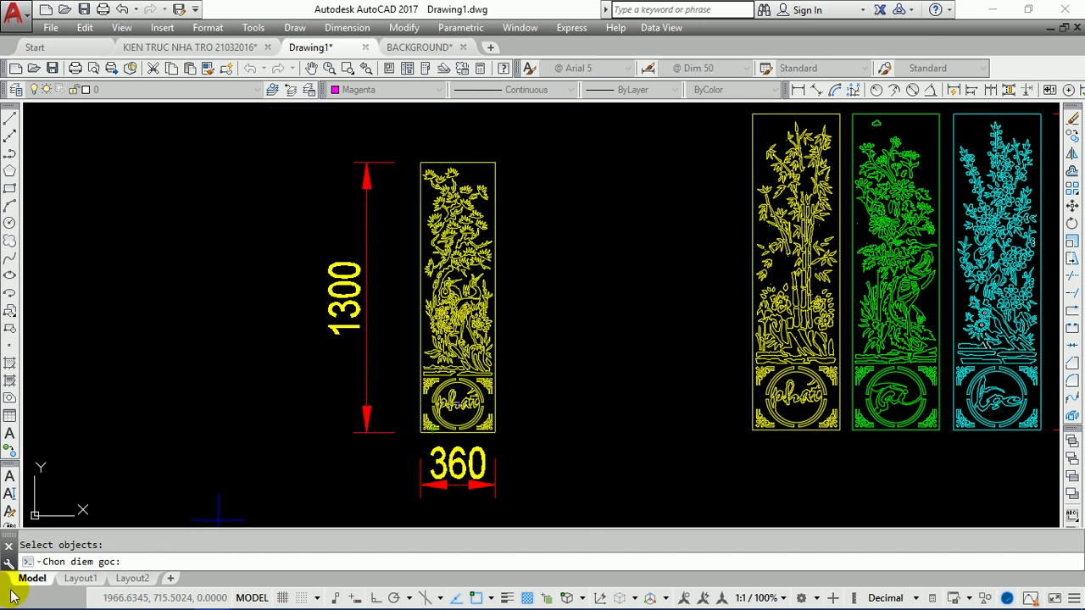
scroll(398, 428, "up", 3)
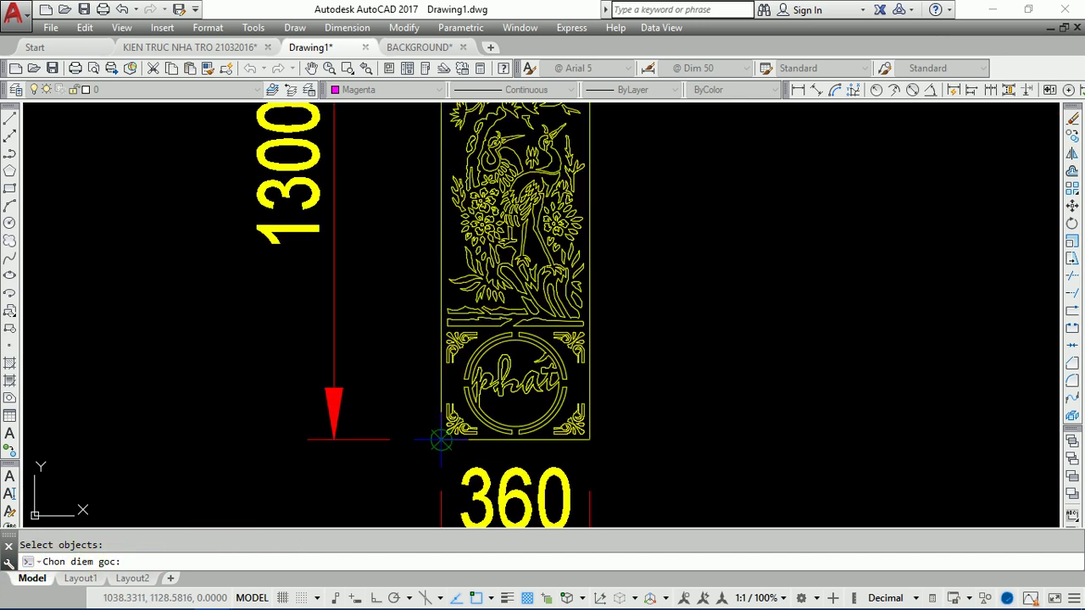
left_click(439, 439)
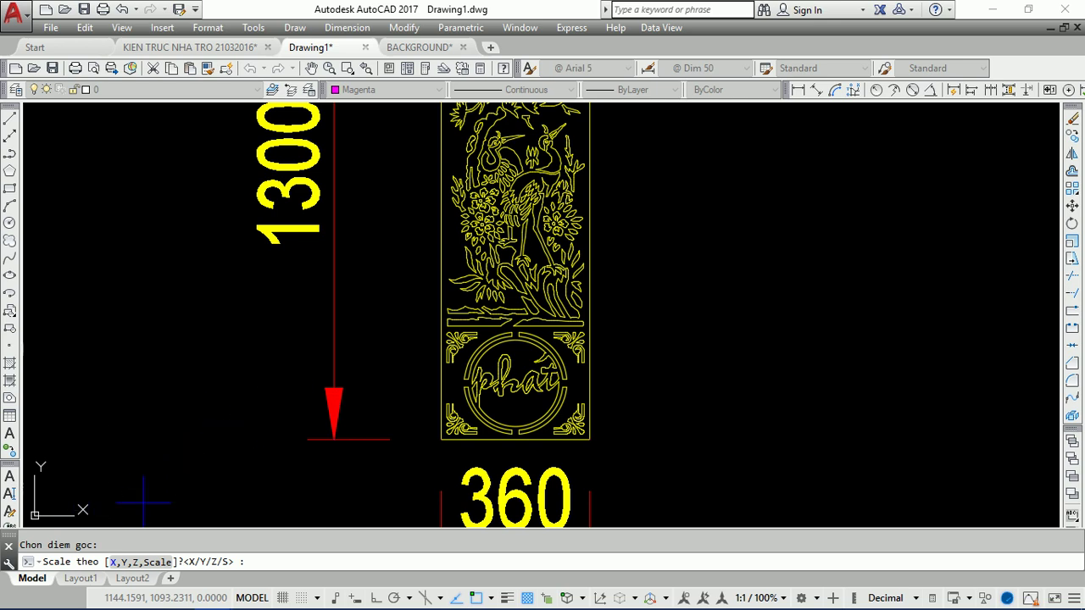
type("x")
type("300/360")
key("Return")
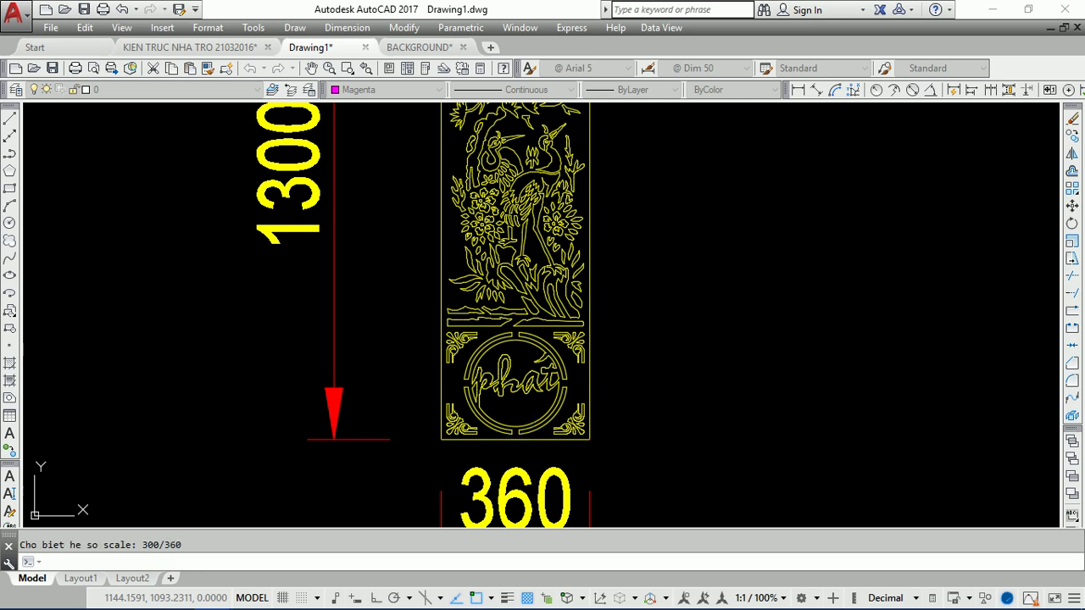
key("Return")
scroll(489, 381, "down", 3)
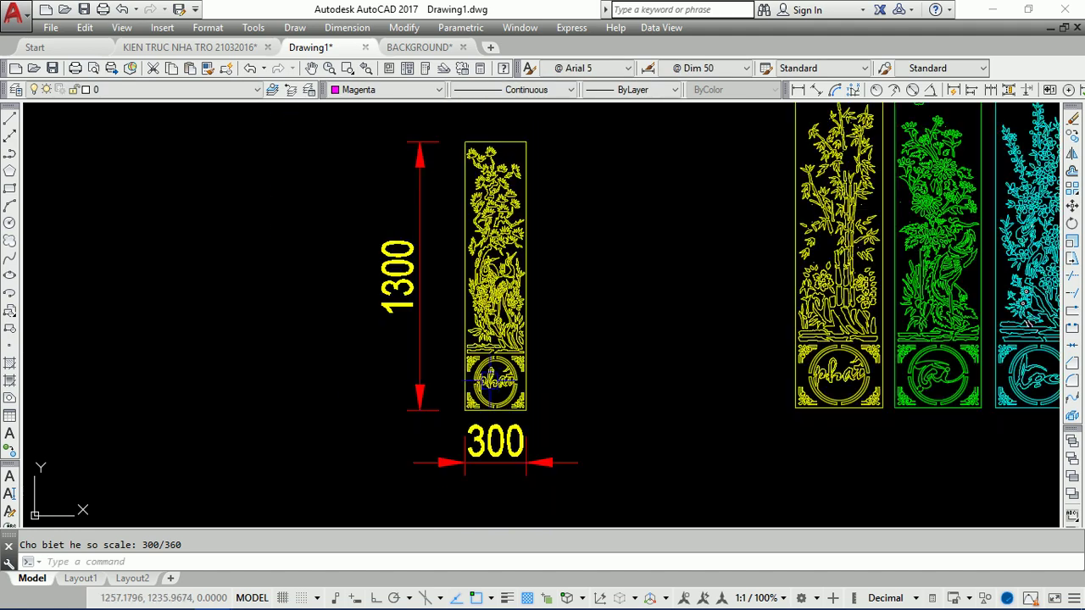
scroll(505, 428, "up", 3)
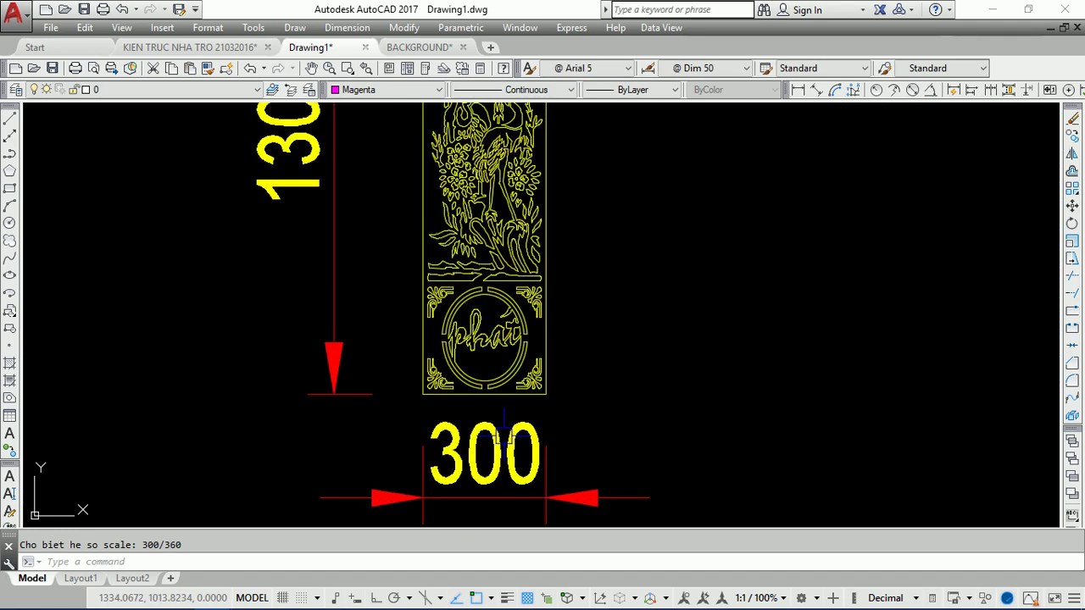
scroll(491, 465, "down", 3)
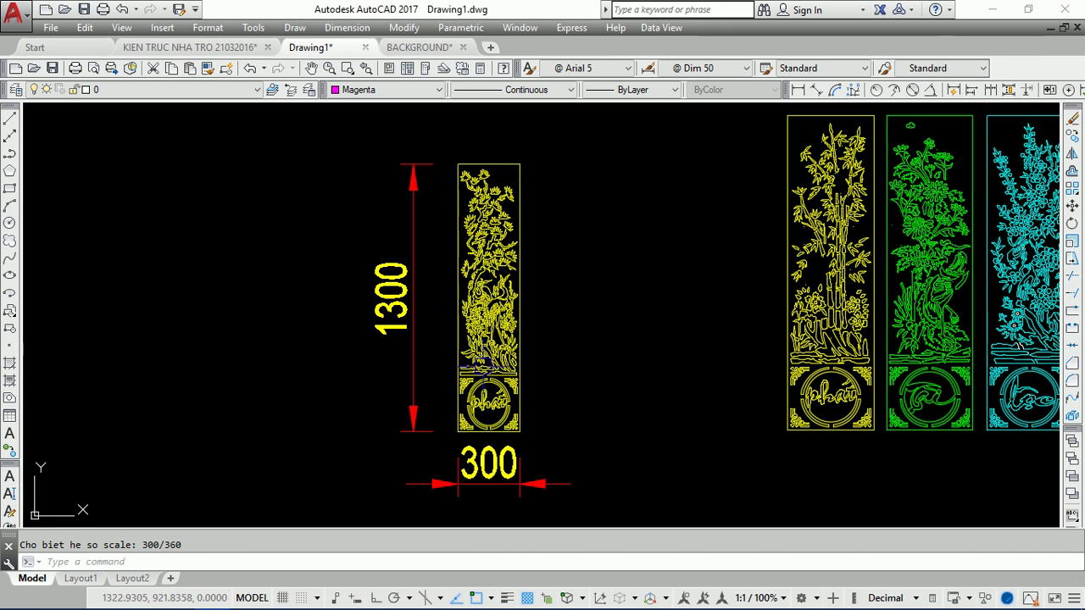
scroll(501, 396, "up", 3)
scroll(499, 396, "down", 1)
scroll(418, 393, "down", 2)
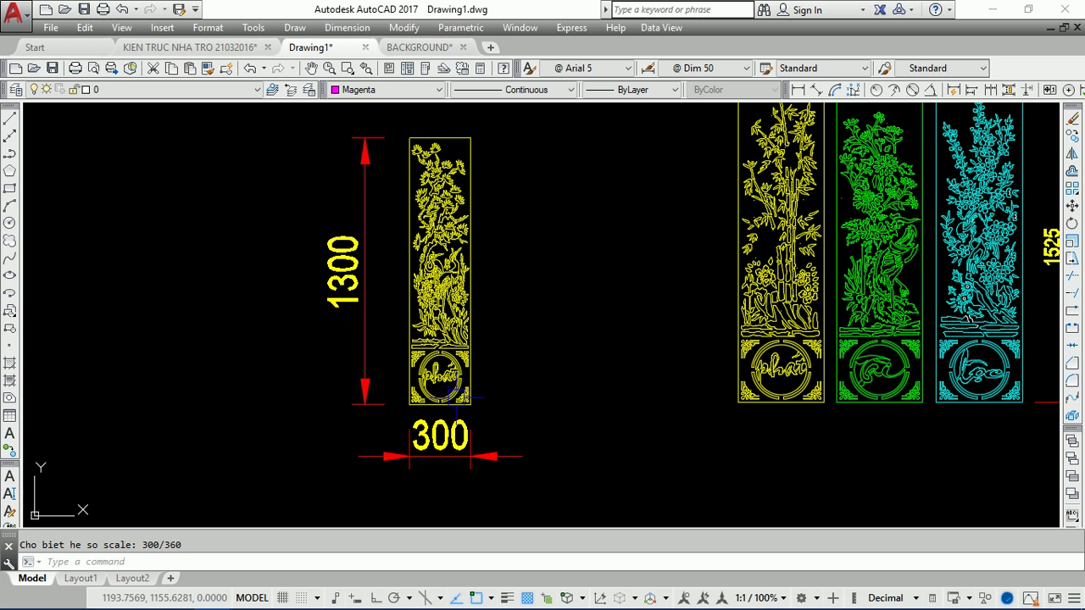
mouse_move(521, 346)
middle_mouse_down()
mouse_move(226, 362)
mouse_move(475, 382)
middle_mouse_up()
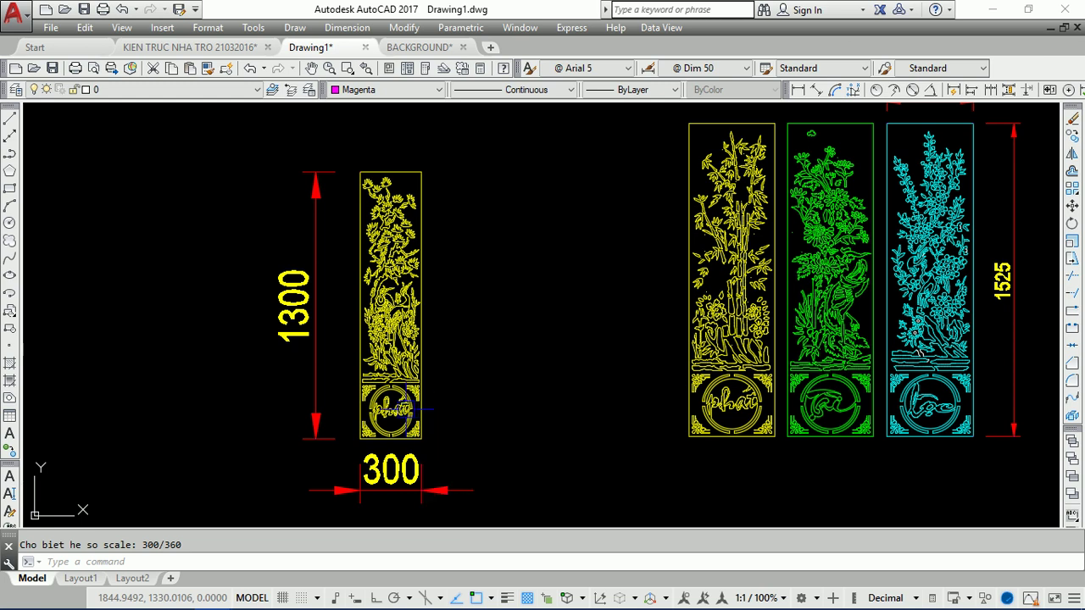
middle_click_drag(679, 288, 405, 307)
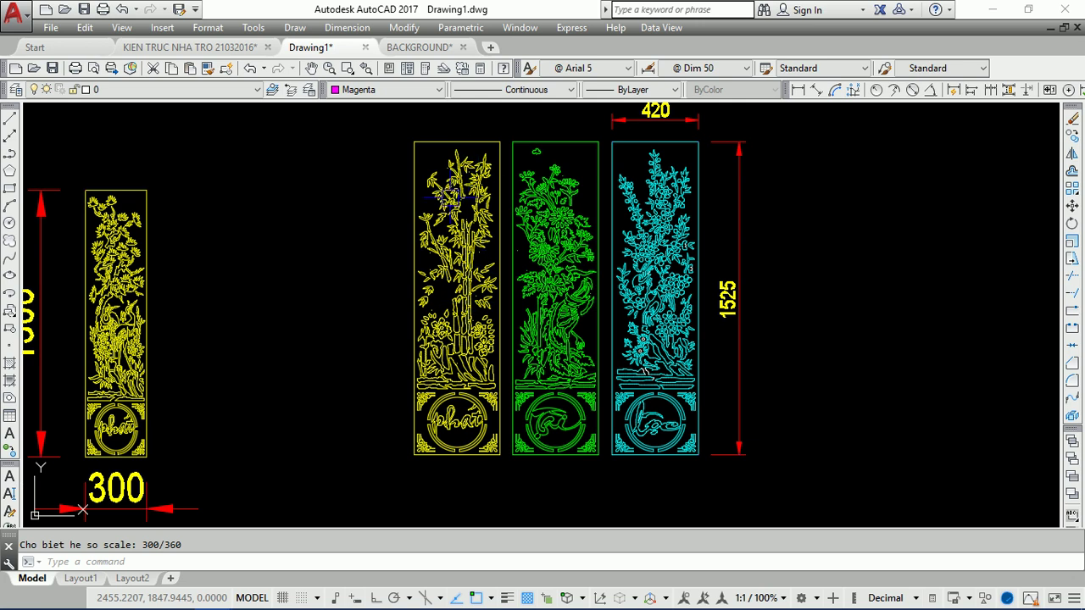
- Scale the bamboo panel by 1300/1525 from its bottom-left corner
type("sc")
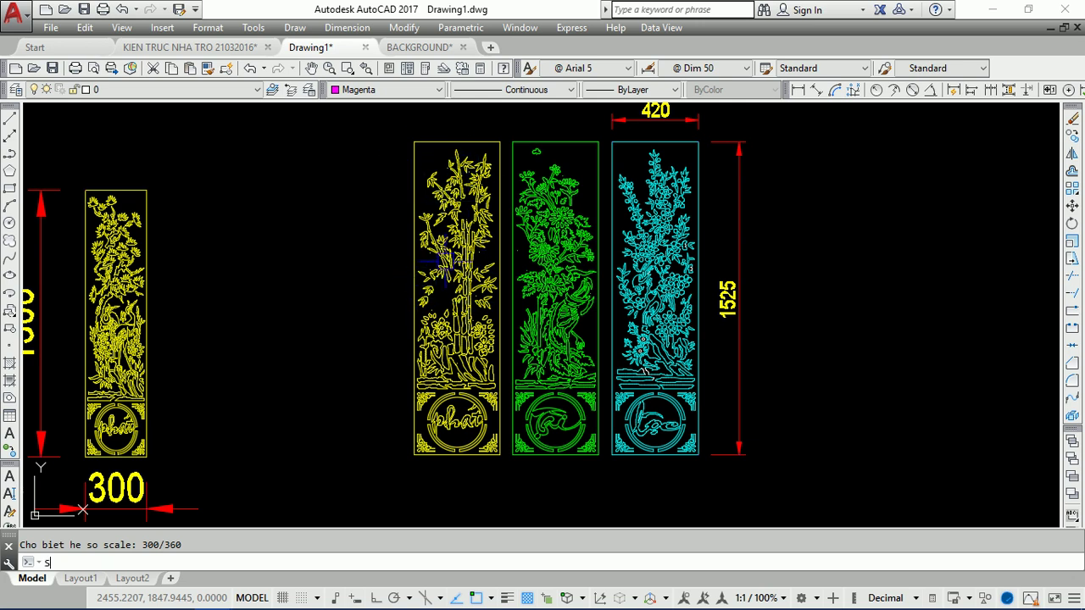
key("Return")
left_click(356, 121)
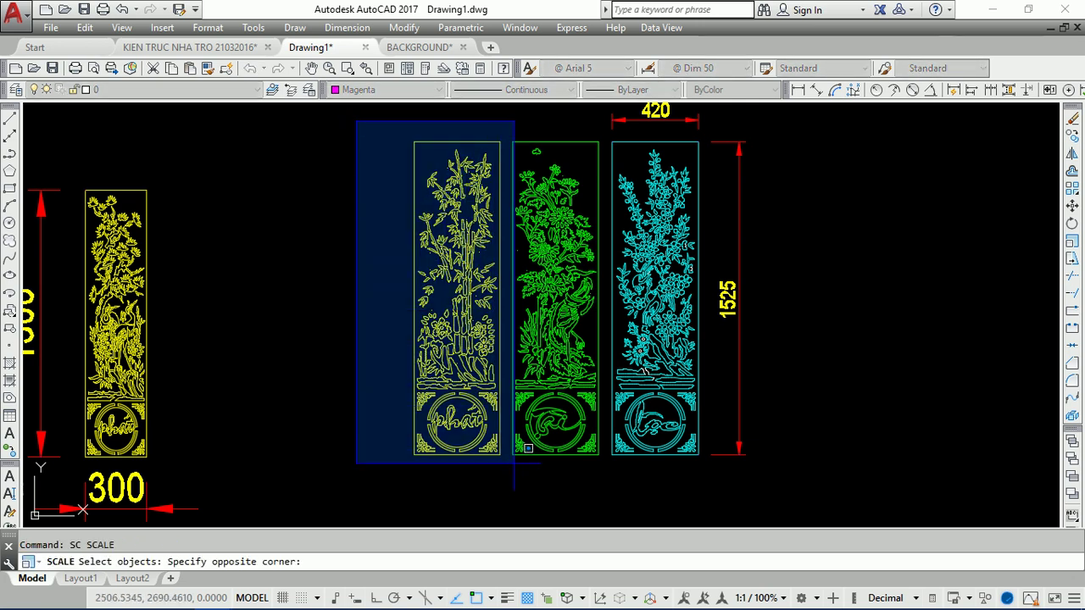
left_click(500, 490)
key("Return")
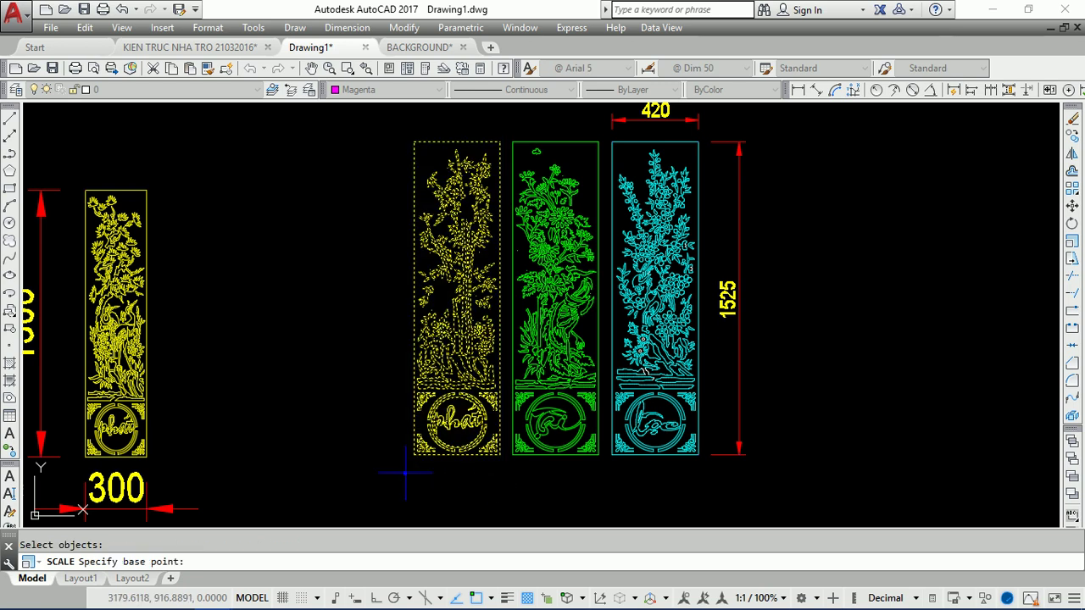
left_click(413, 455)
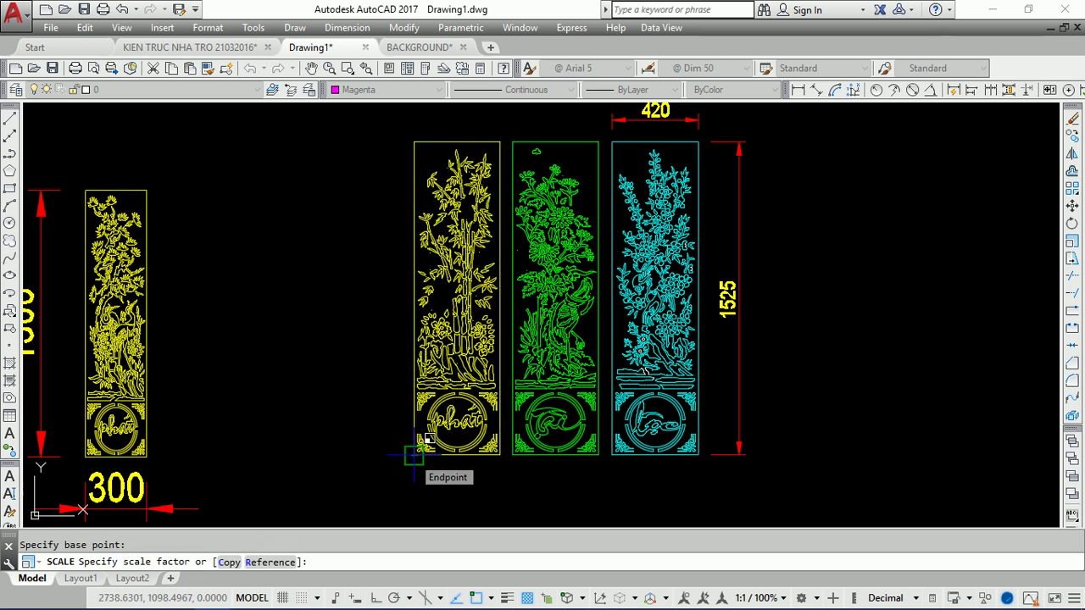
type("1300/1")
type("525")
key("Return")
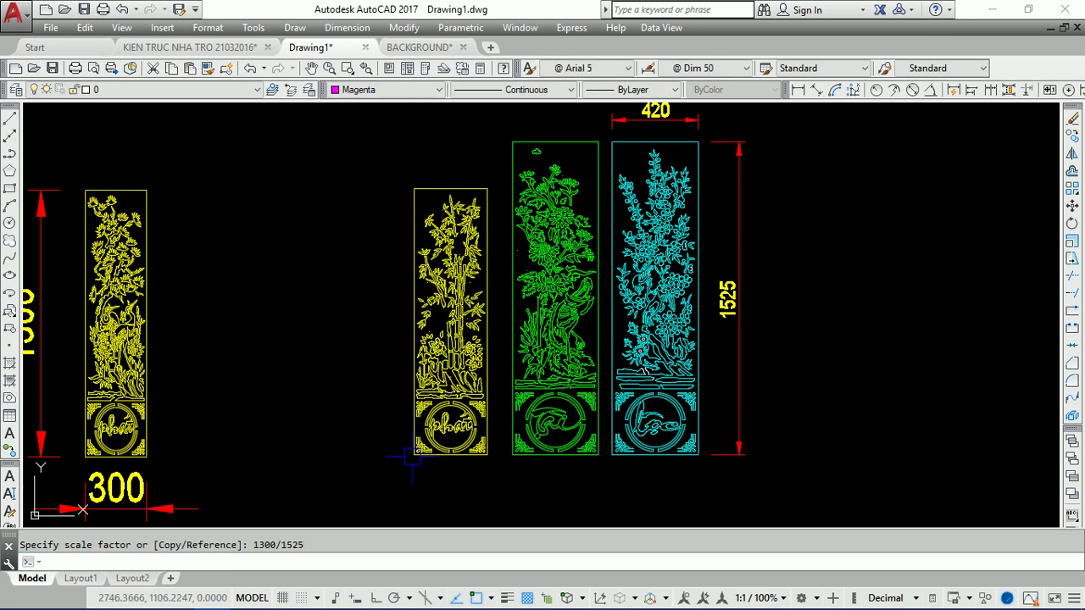
- Narrow the bamboo panel along X by 300/360 to 300 wide
type("sc")
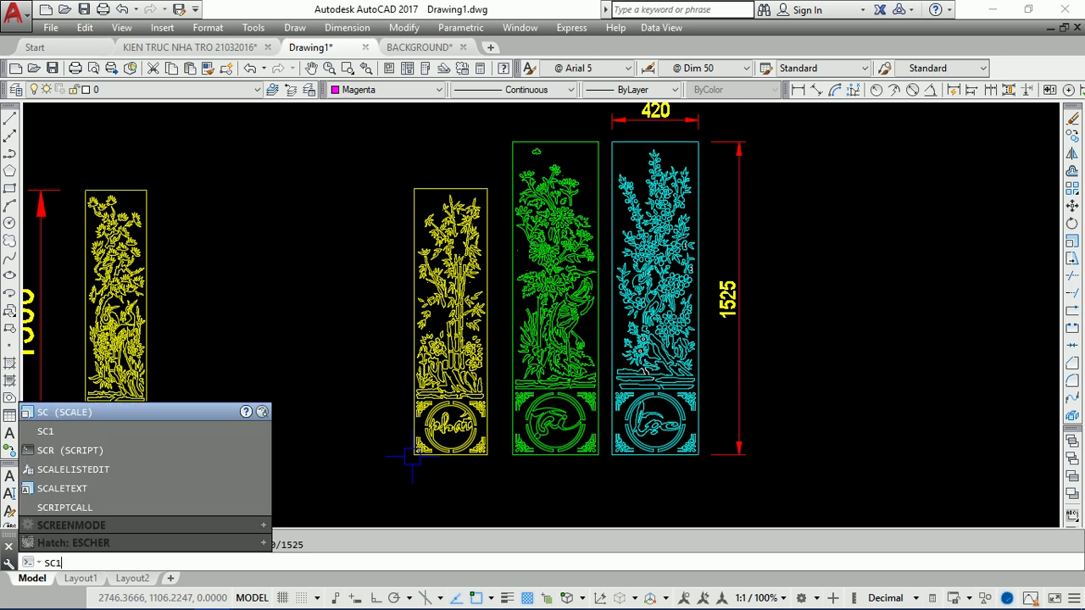
key("Return")
left_click(378, 154)
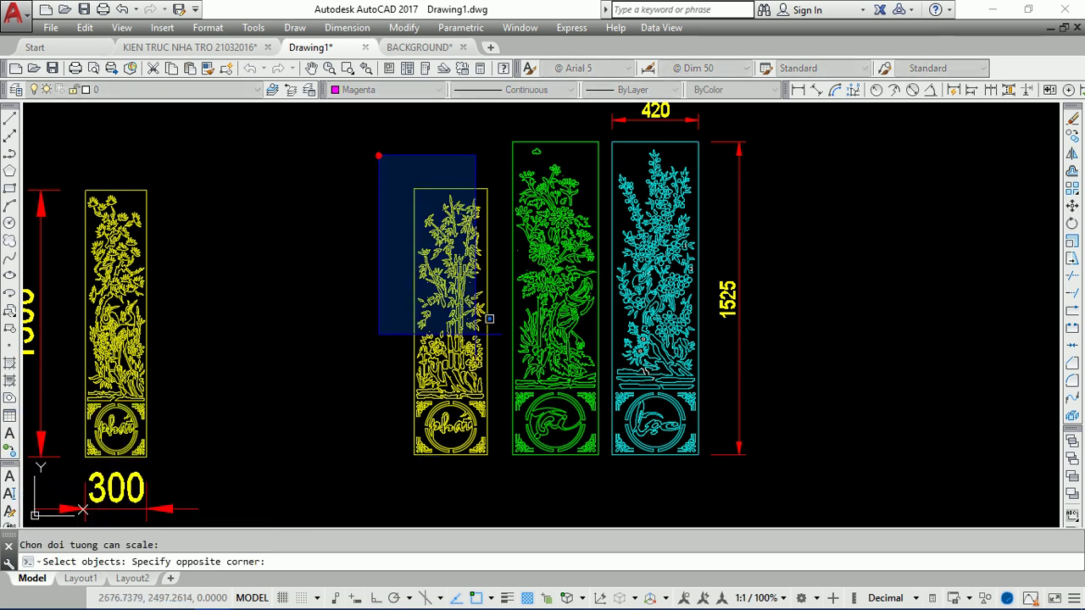
left_click(505, 508)
key("Return")
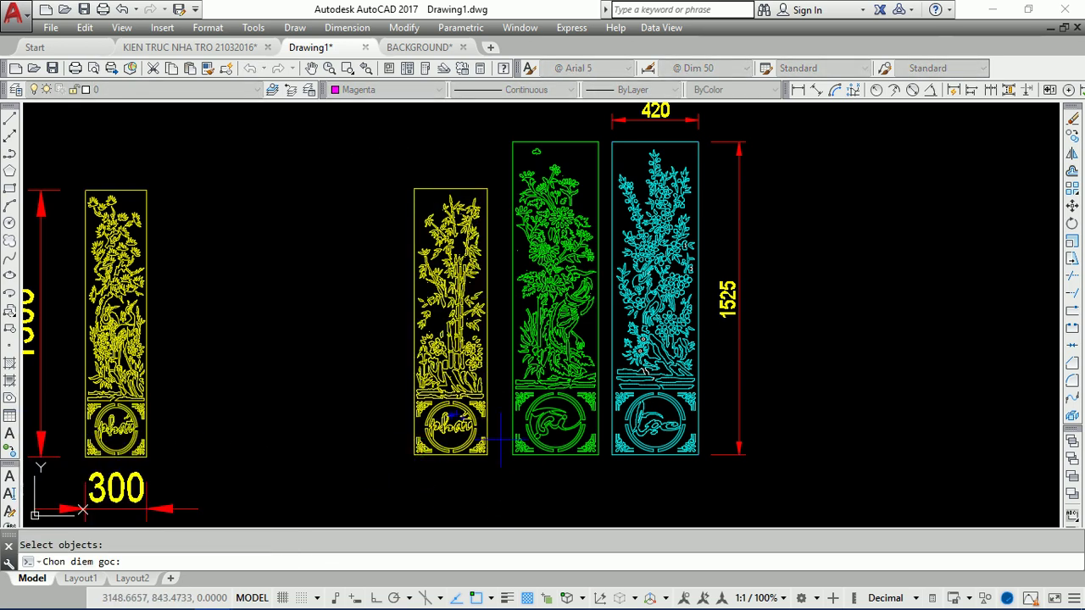
left_click(414, 455)
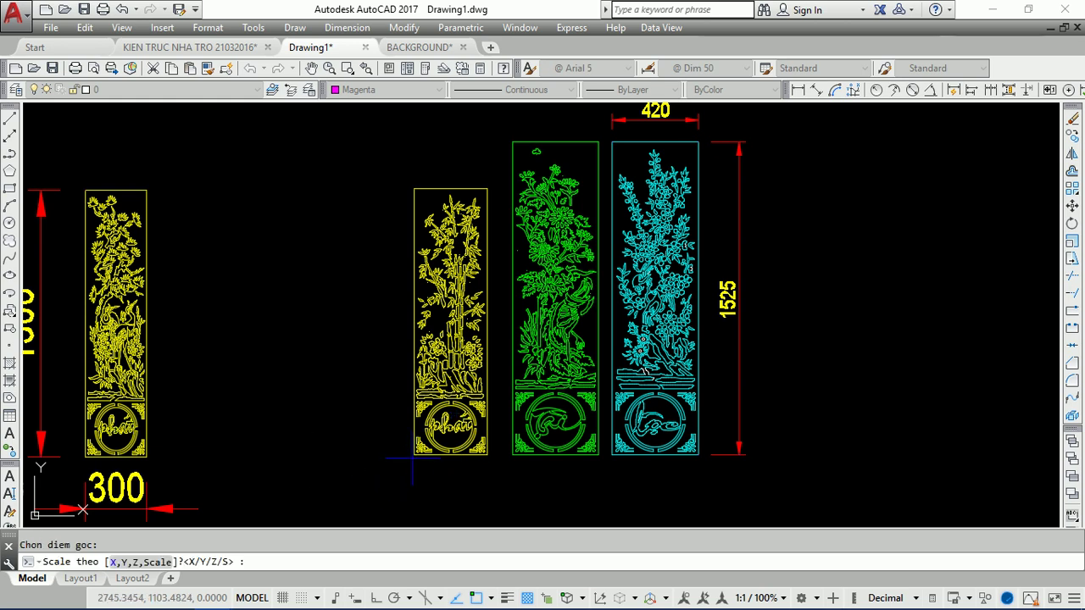
type("x")
key("Return")
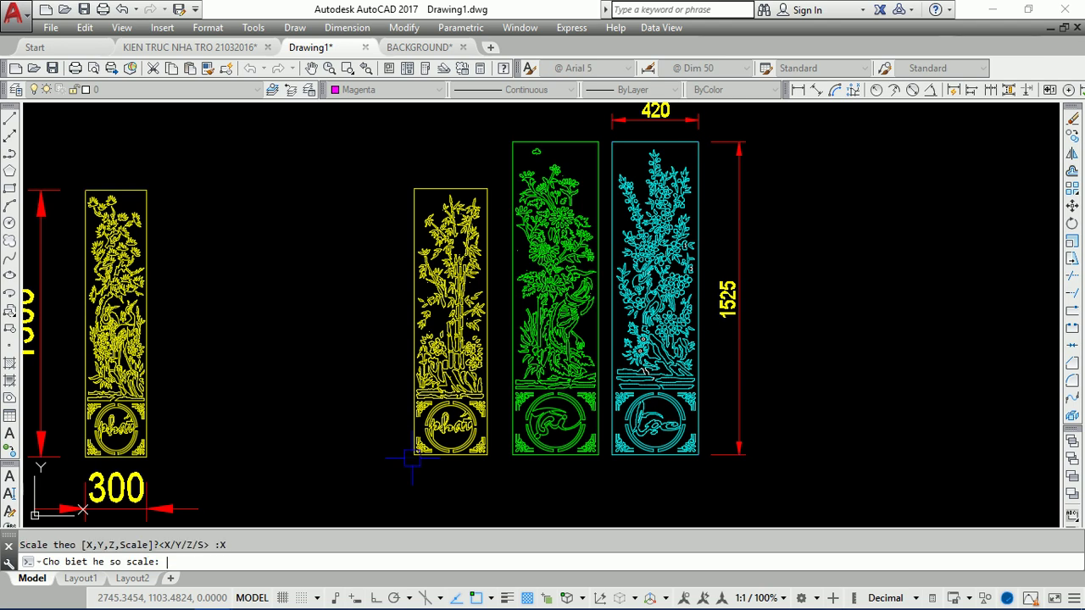
type("00/360")
key("Return")
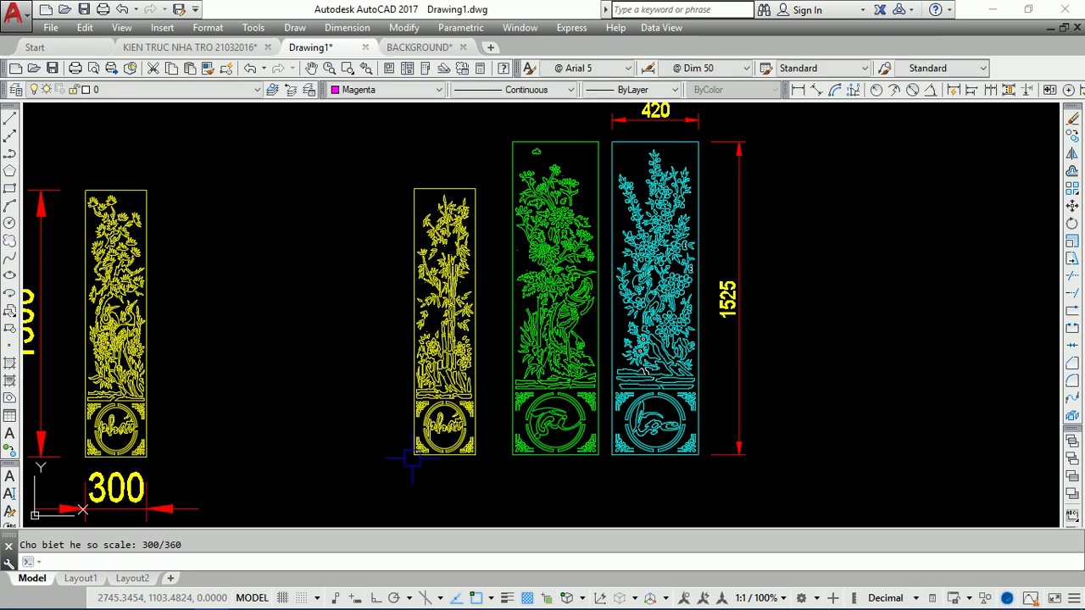
- Move the bamboo panel beside the first panel
left_click(381, 155)
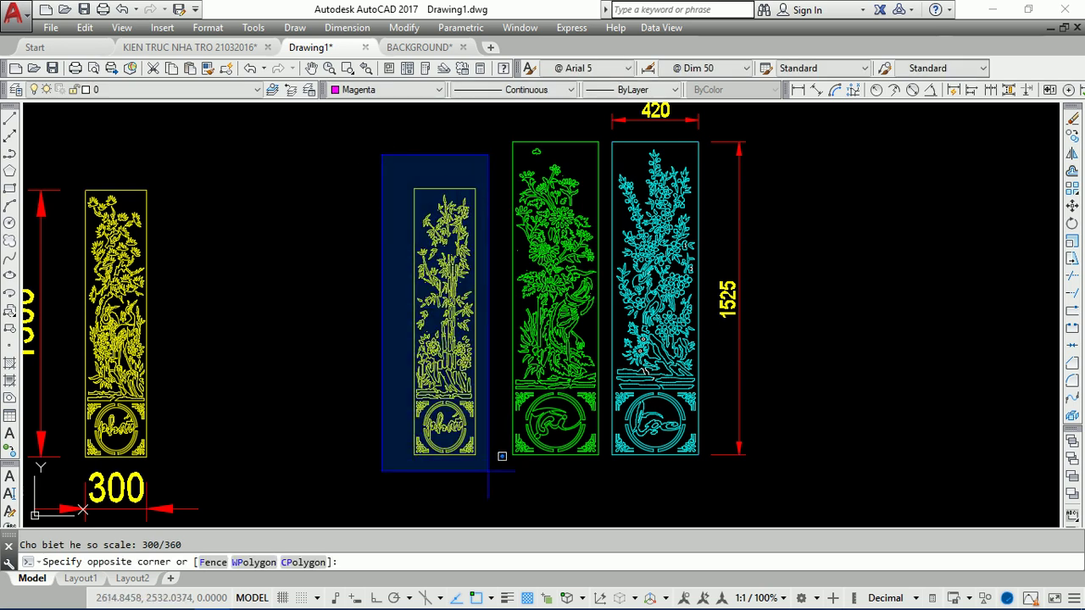
left_click(498, 488)
type("m")
key("Return")
left_click(484, 433)
left_click(299, 458)
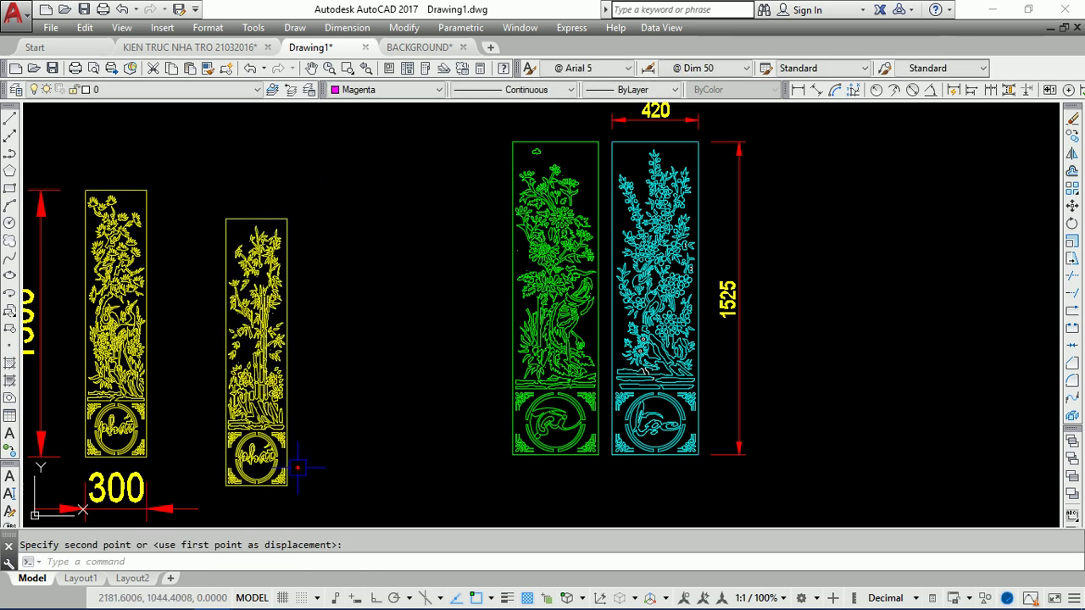
mouse_move(606, 271)
middle_mouse_down()
mouse_move(500, 286)
mouse_move(576, 258)
middle_mouse_up()
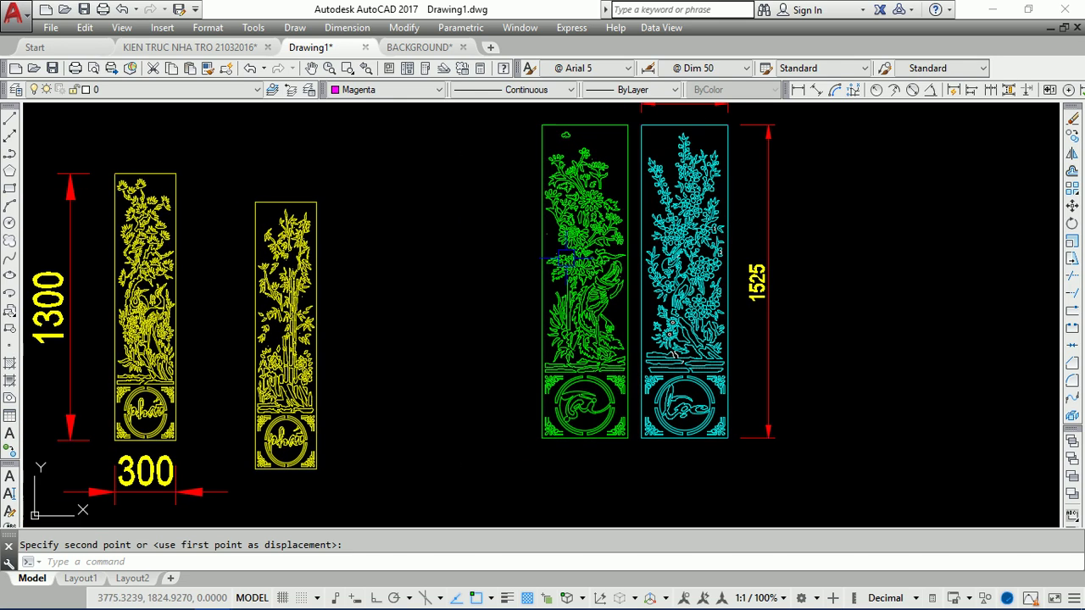
- Start scaling the green and cyan panels by beginning their selection window
type("sc")
key("Return")
middle_click_drag(506, 177, 496, 220)
left_click(492, 146)
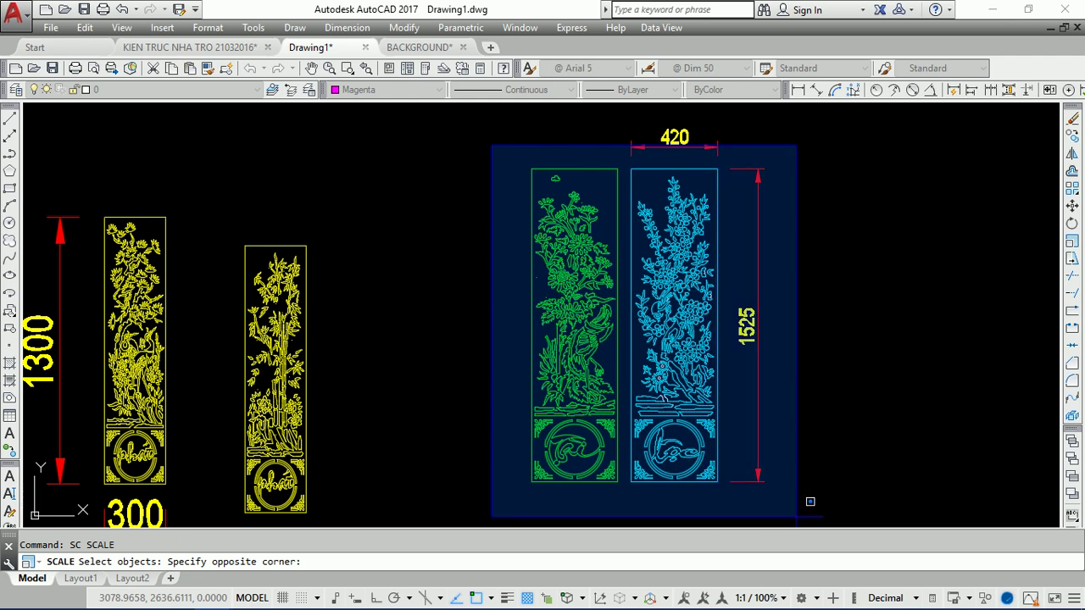
- Scale the green and cyan panels by 1300/1525 from the green panel's lower-left corner
left_click(818, 507)
left_click(878, 502)
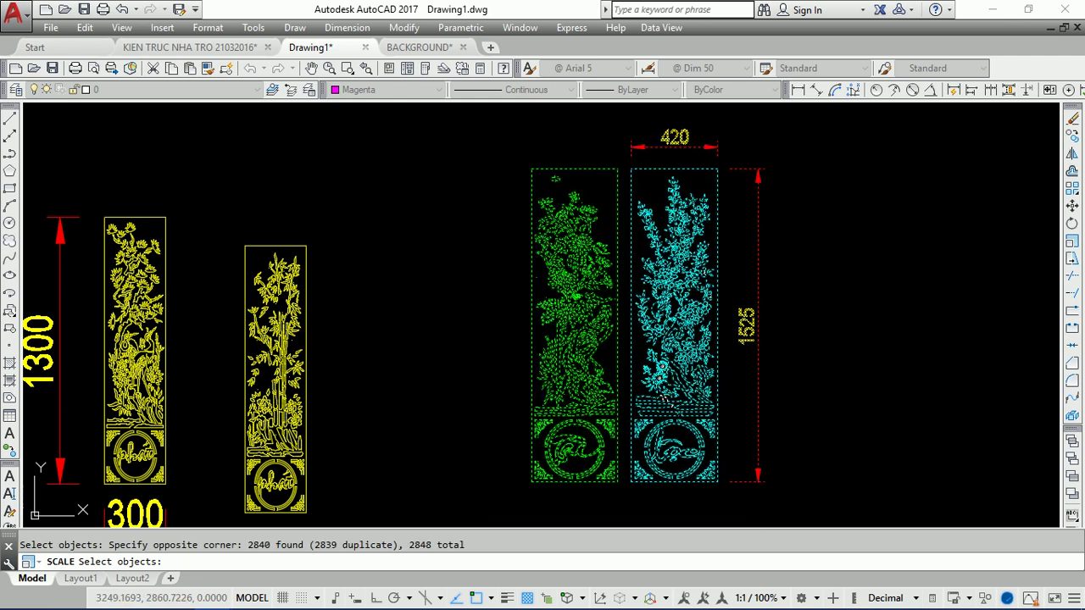
middle_click_drag(527, 390, 536, 335)
key("Return")
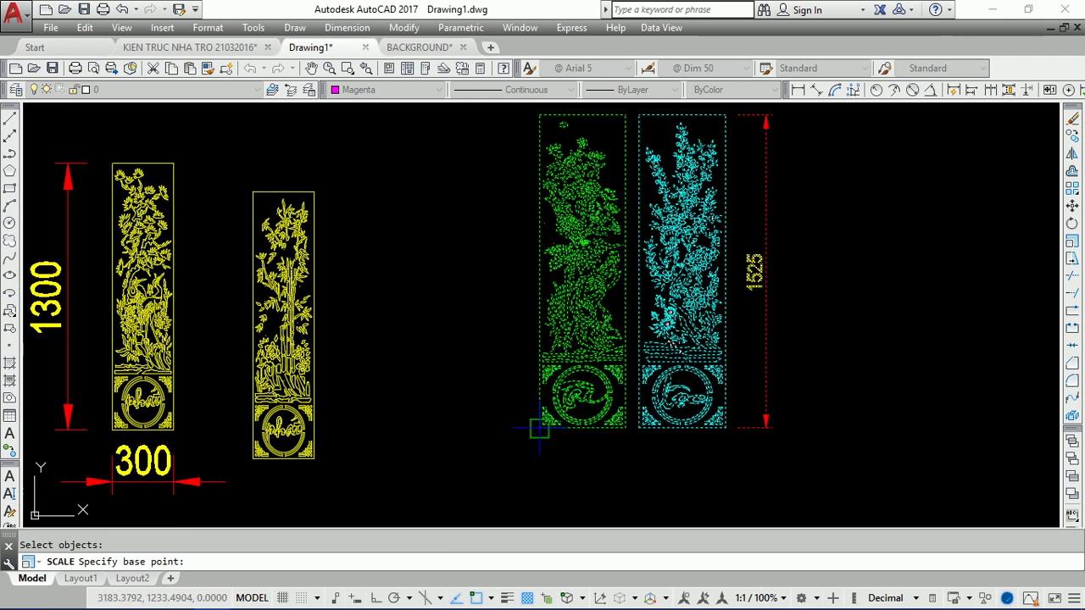
left_click(539, 428)
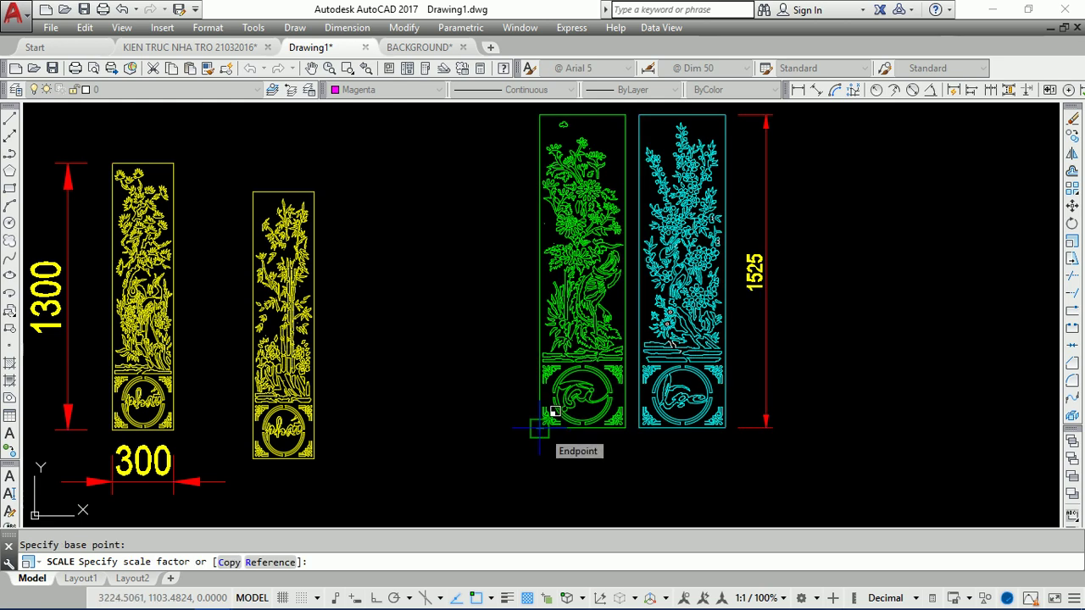
type("15")
type("300")
type("1525")
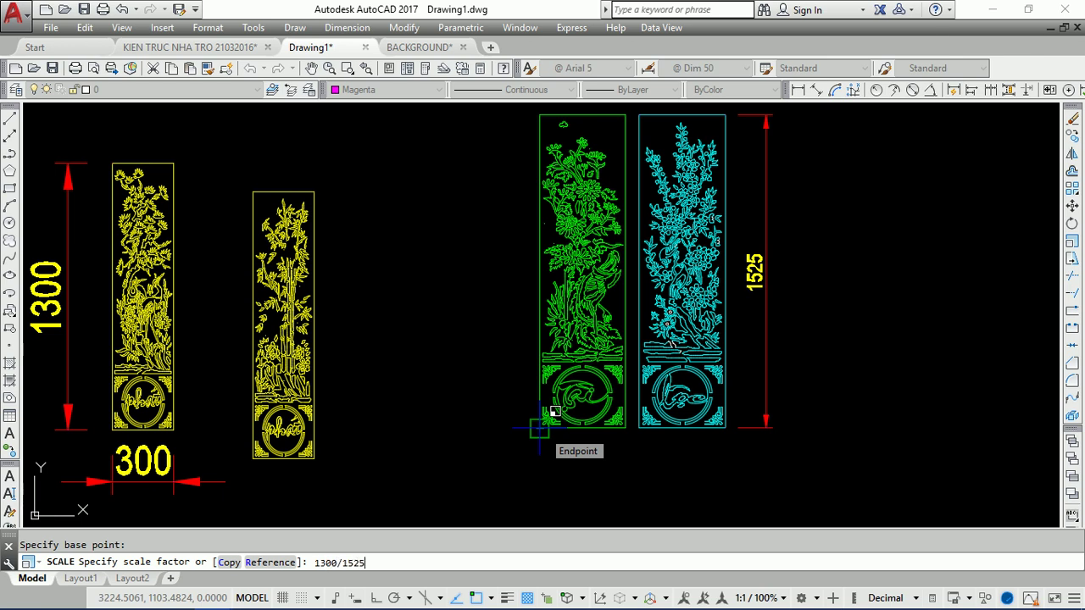
key("Return")
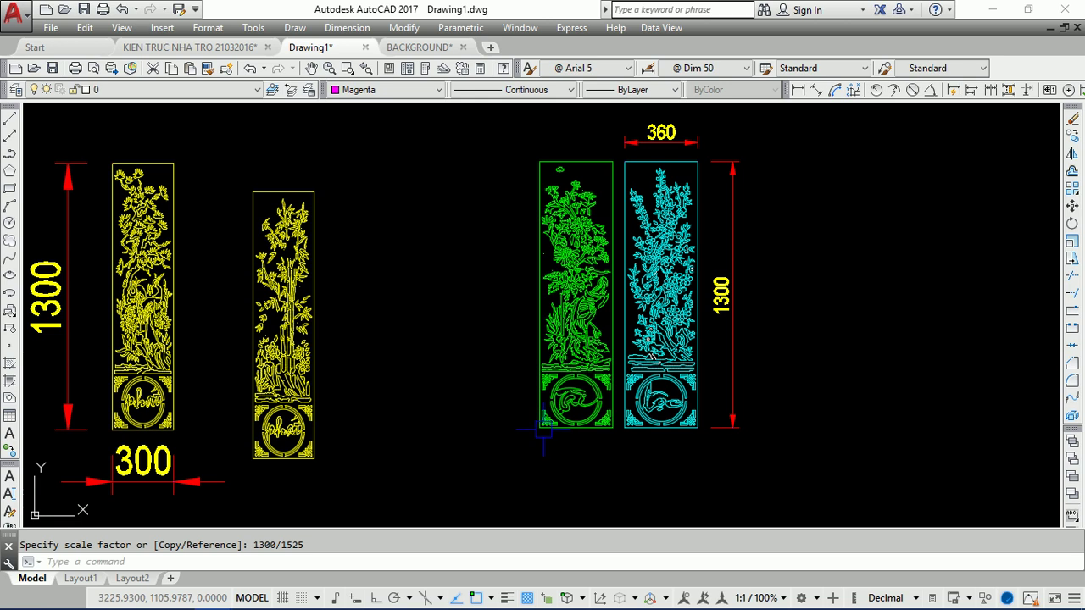
- Scale the green and cyan panels along X only by 300/360, making them 300 wide
type("sc")
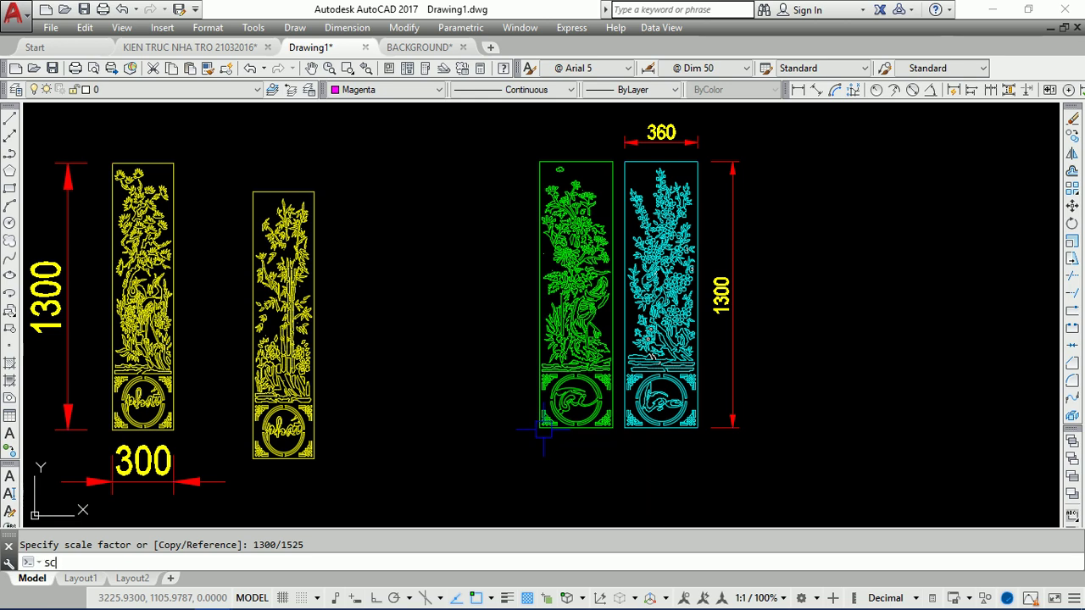
key("Return")
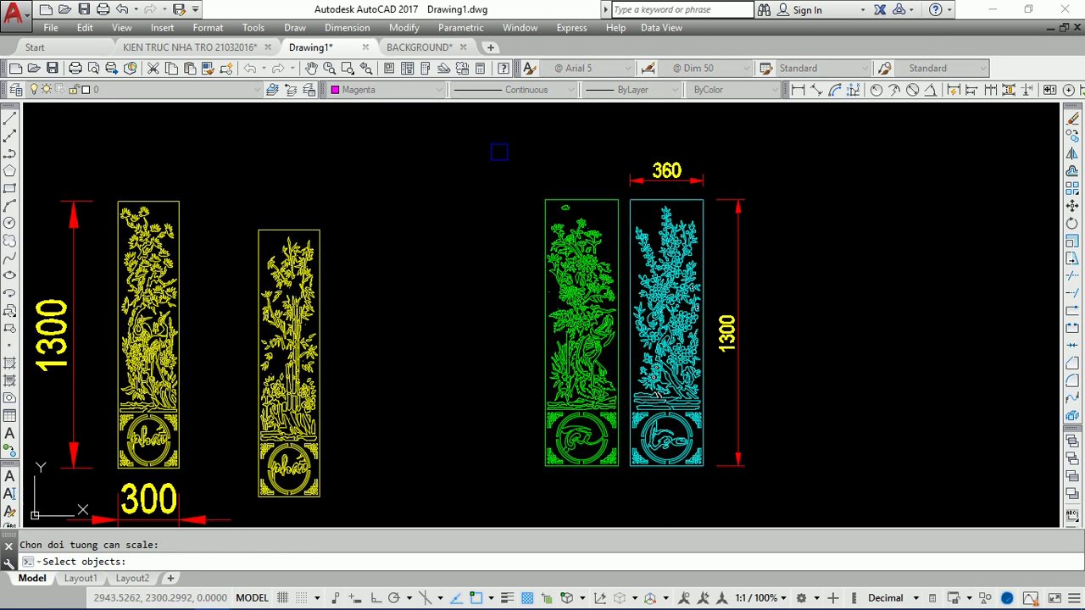
left_click(497, 131)
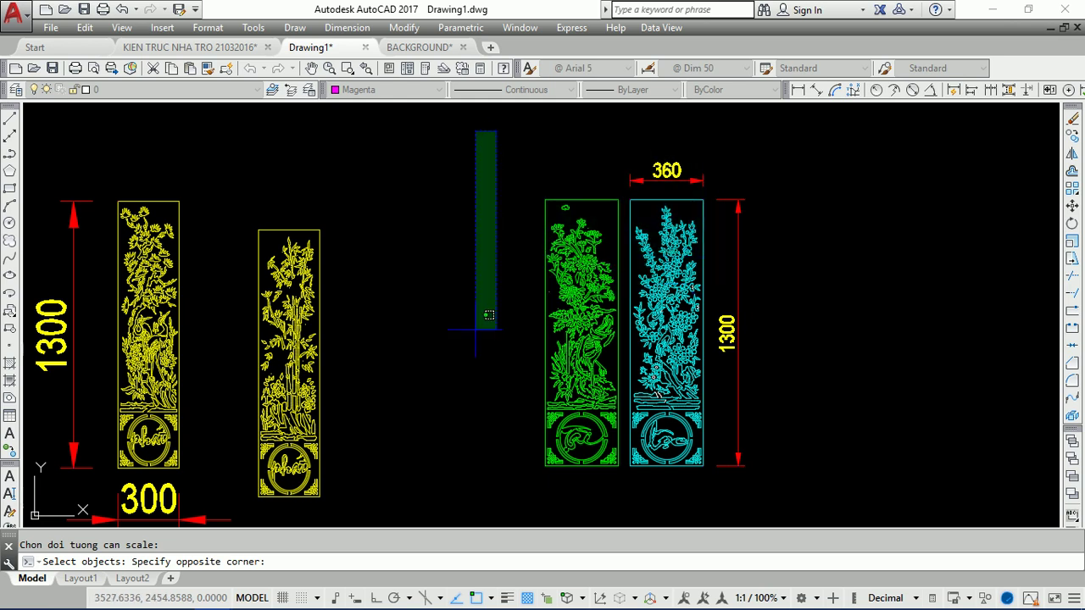
left_click(828, 502)
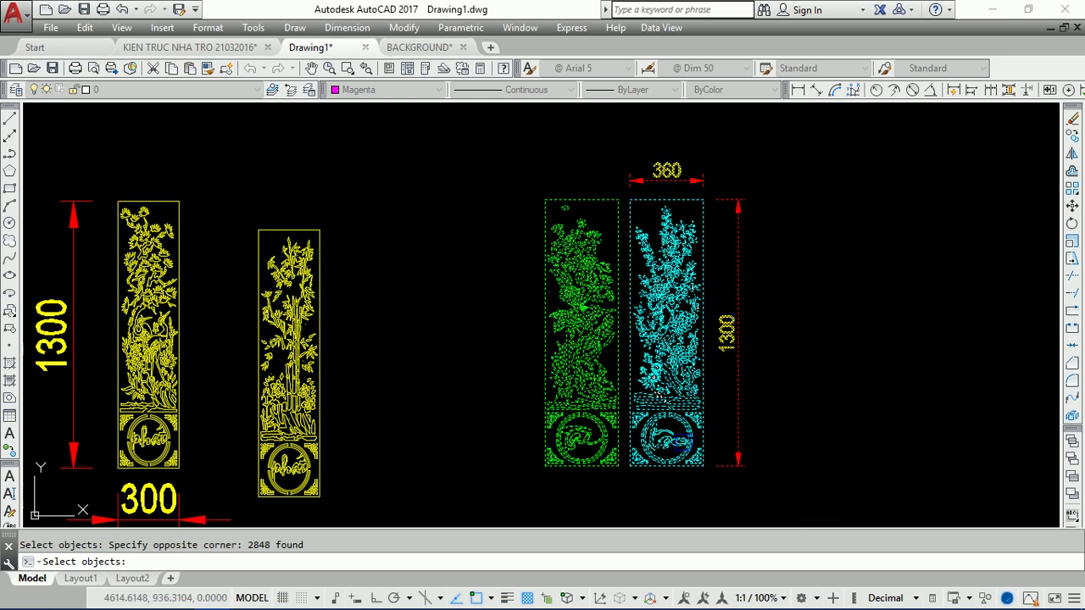
key("Return")
left_click(545, 466)
type("x")
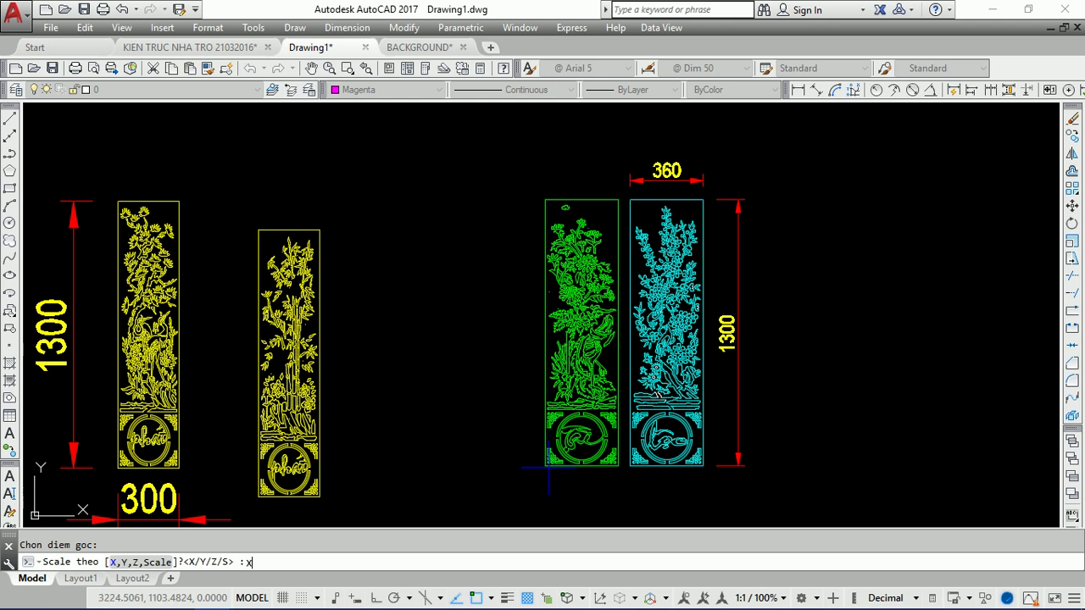
key("Return")
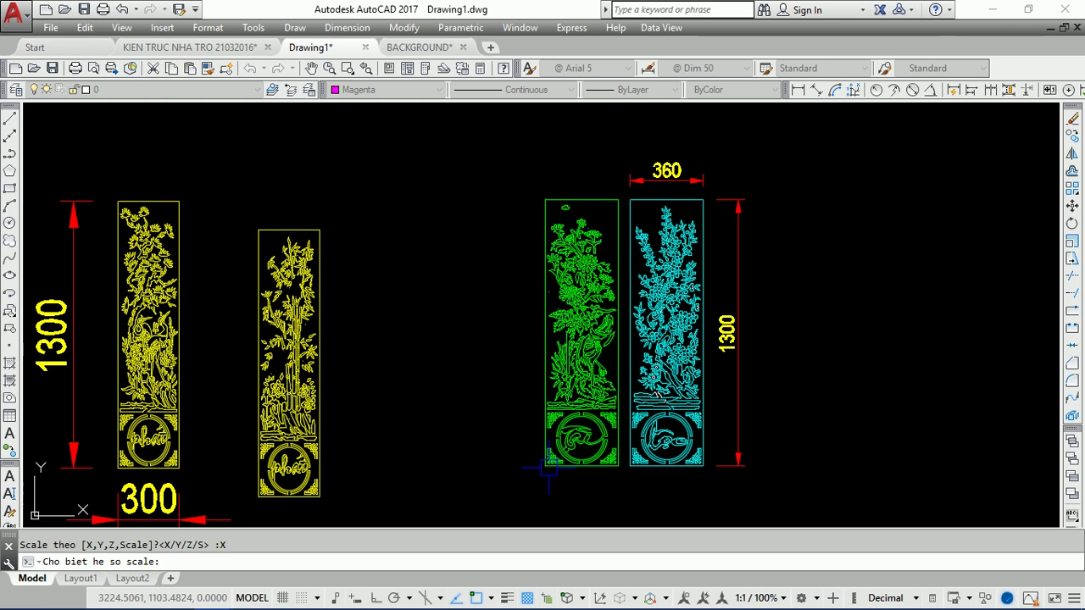
type("300")
type("/360")
key("Return")
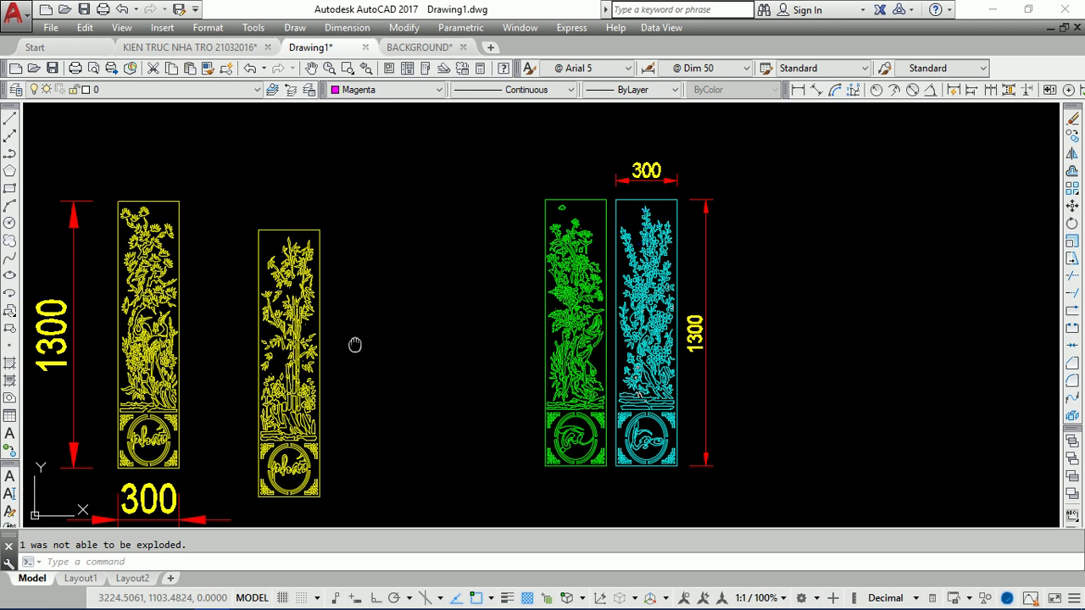
middle_click_drag(355, 344, 404, 323)
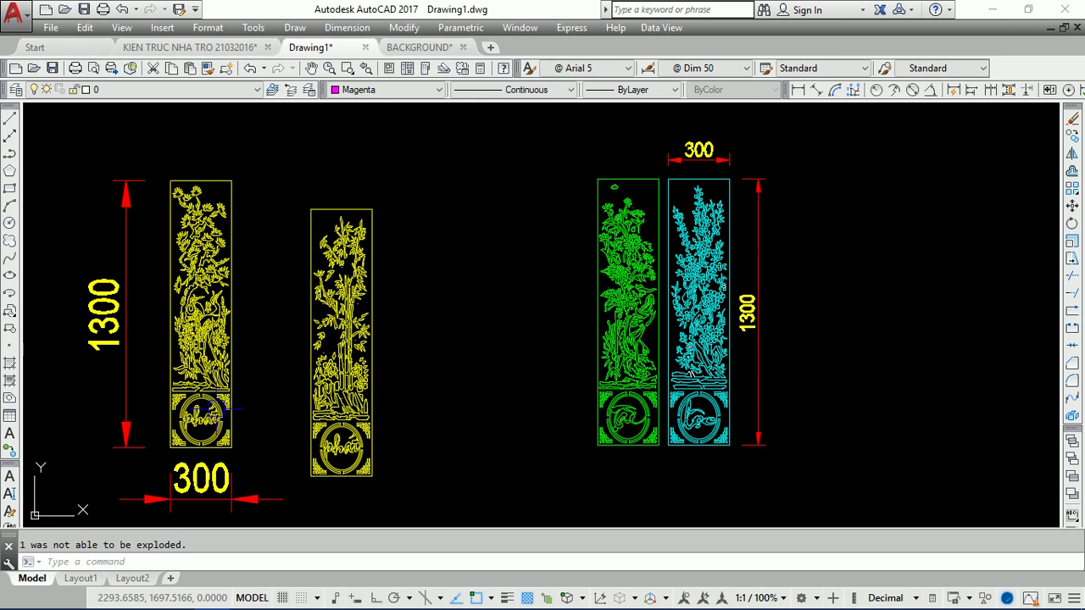
middle_click_drag(223, 410, 314, 385)
- Erase the left panel's 1300 and 300 dimensions
left_click(222, 298)
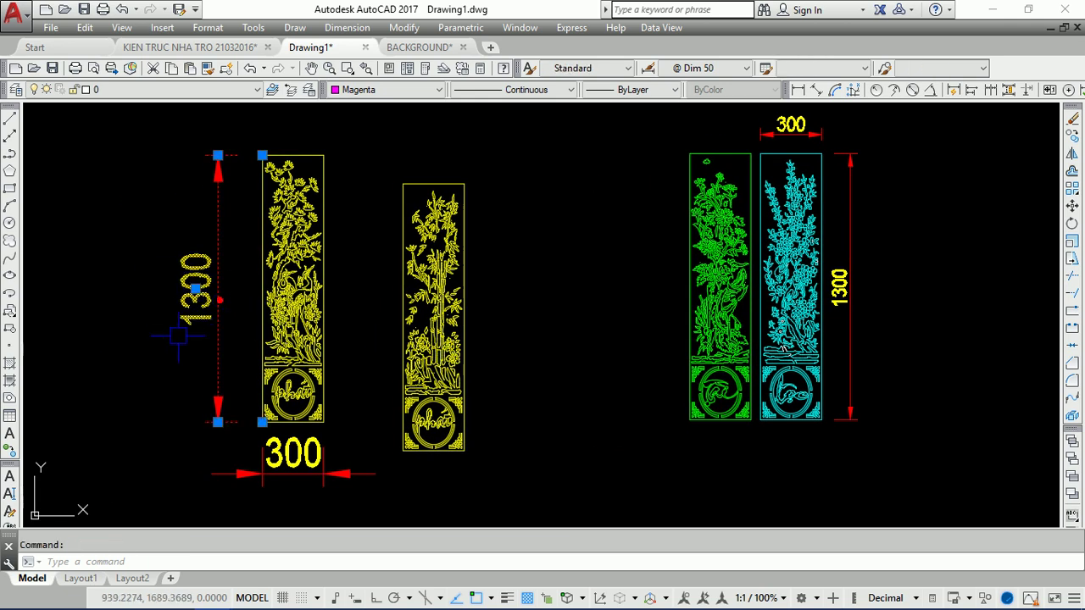
left_click(292, 456)
type("e")
key("Return")
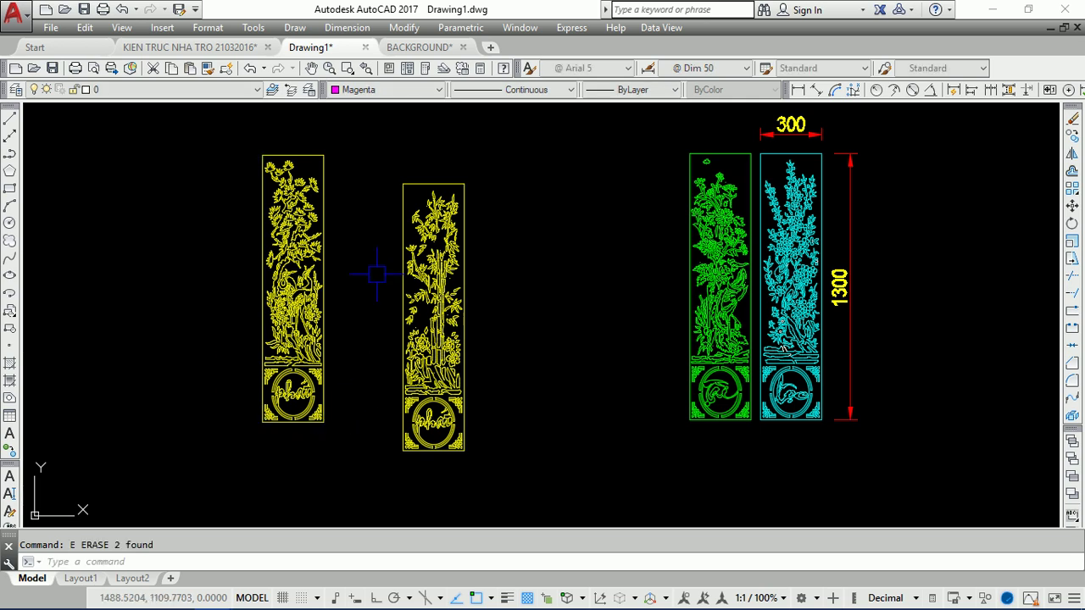
- Move the bamboo panel so it sits 50 units right of the first yellow panel
left_click(375, 155)
left_click(513, 492)
type("m")
key("Return")
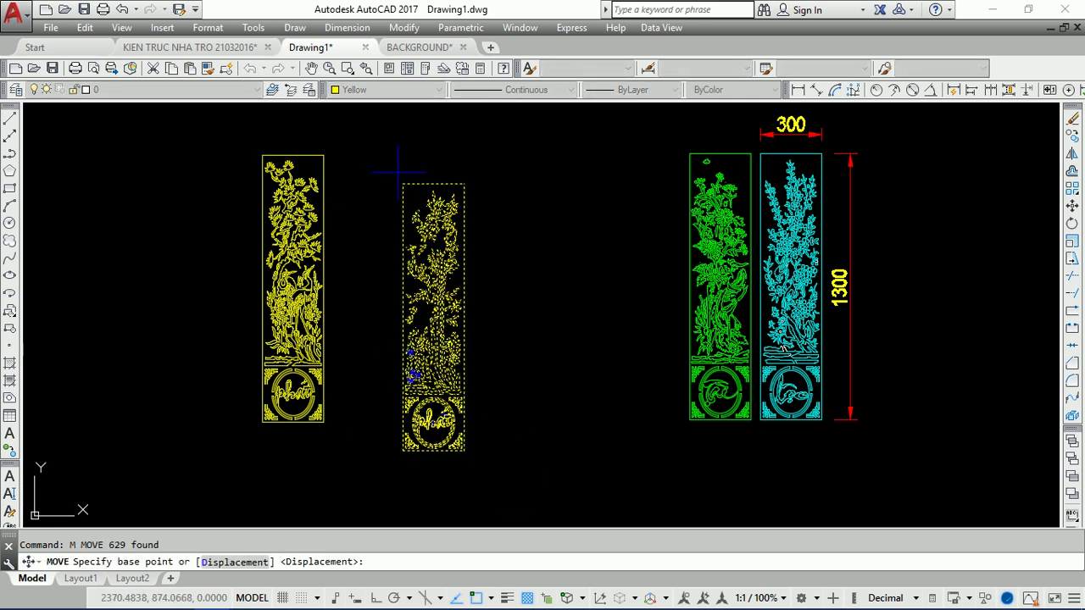
left_click(403, 183)
scroll(330, 142, "up", 3)
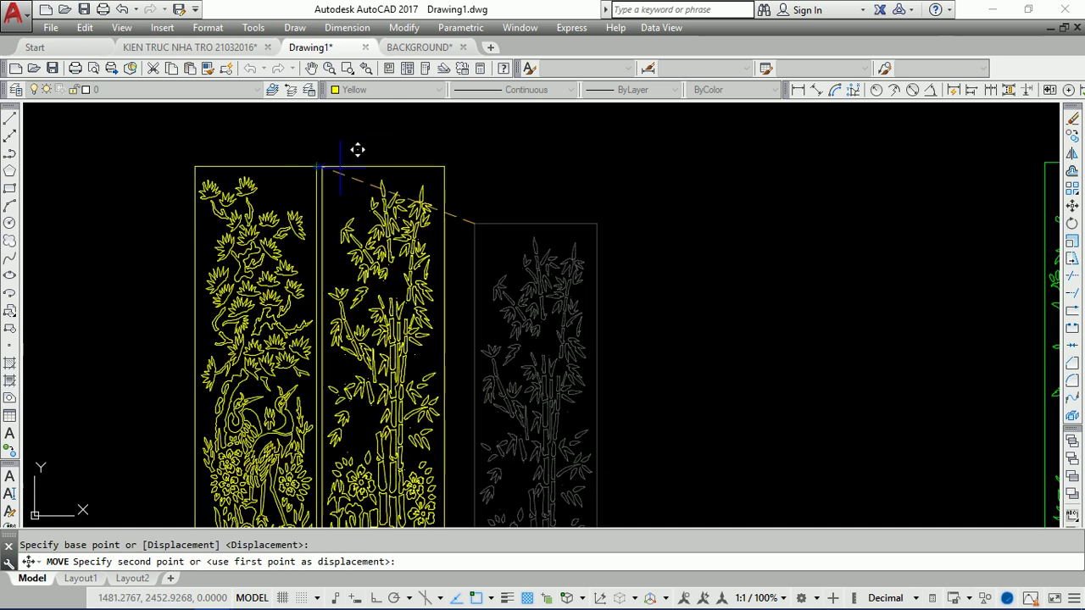
scroll(373, 151, "down", 3)
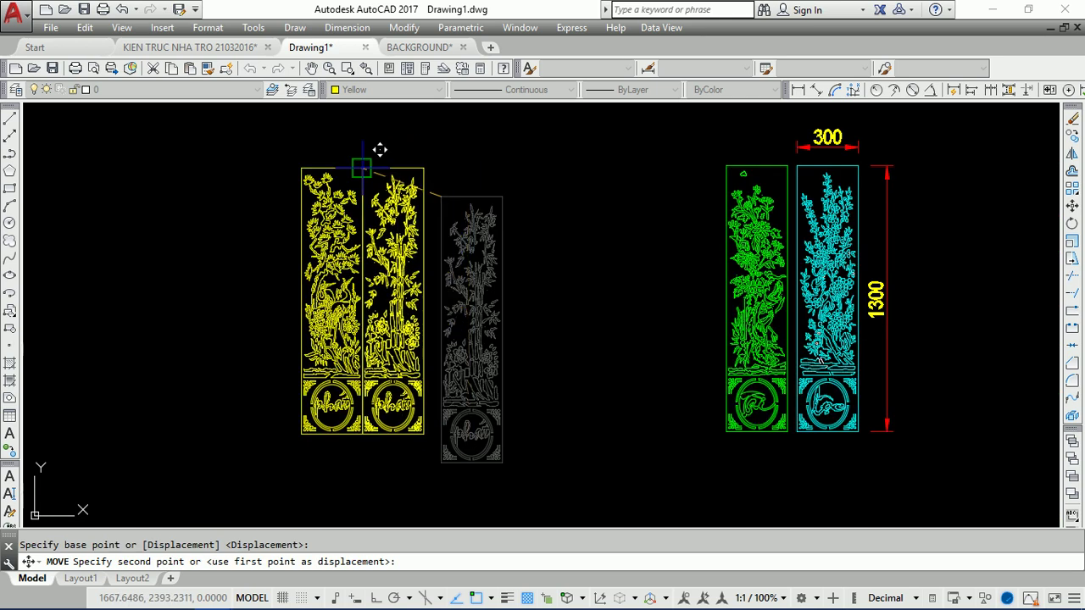
scroll(379, 149, "up", 5)
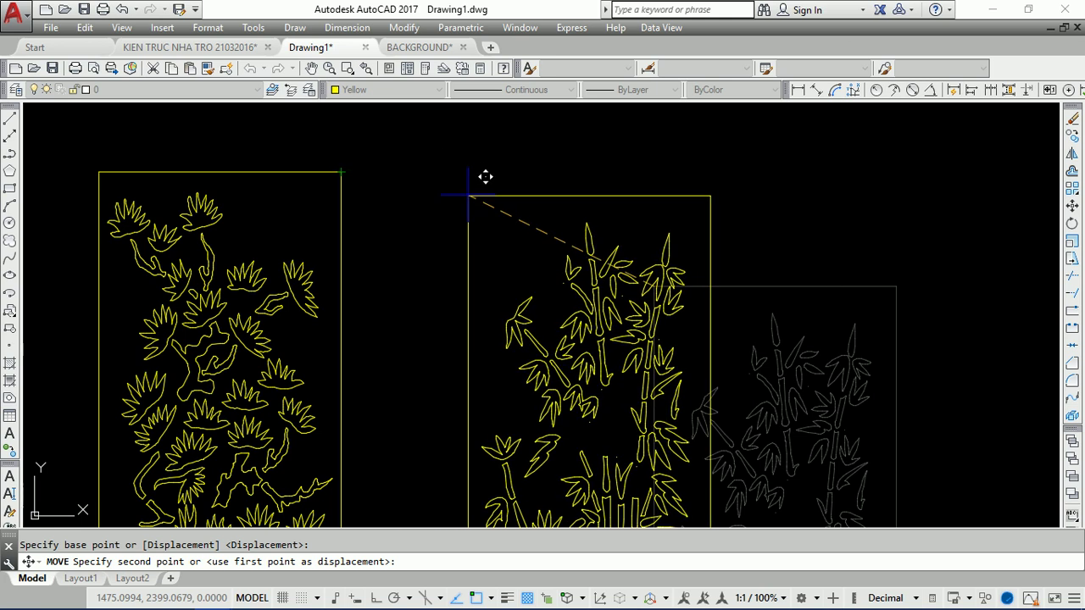
type("TK")
key("Return")
left_click(340, 172)
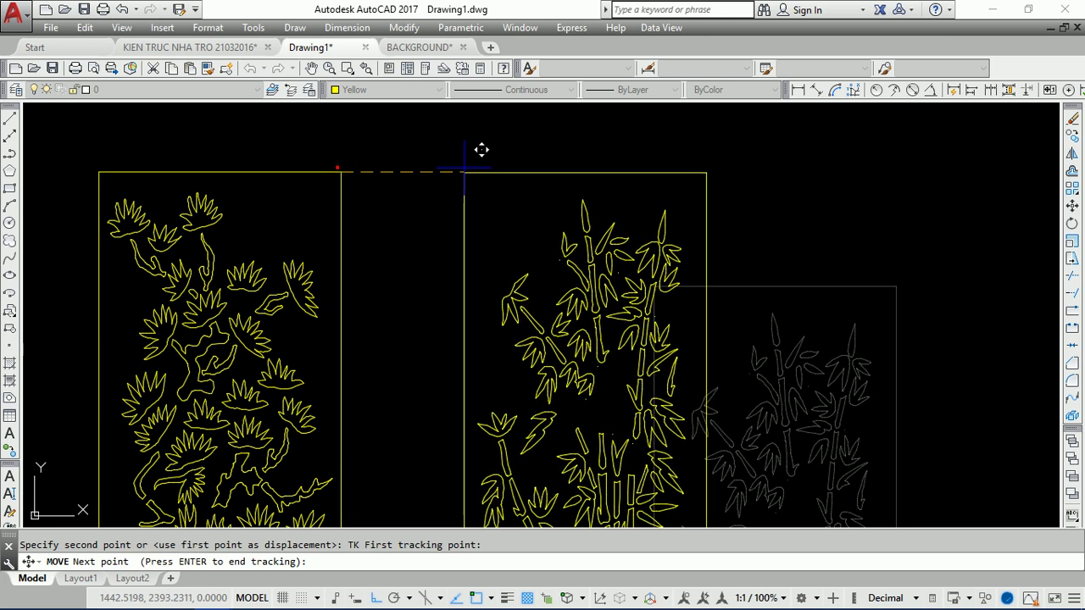
type("50")
key("Return")
key("Return")
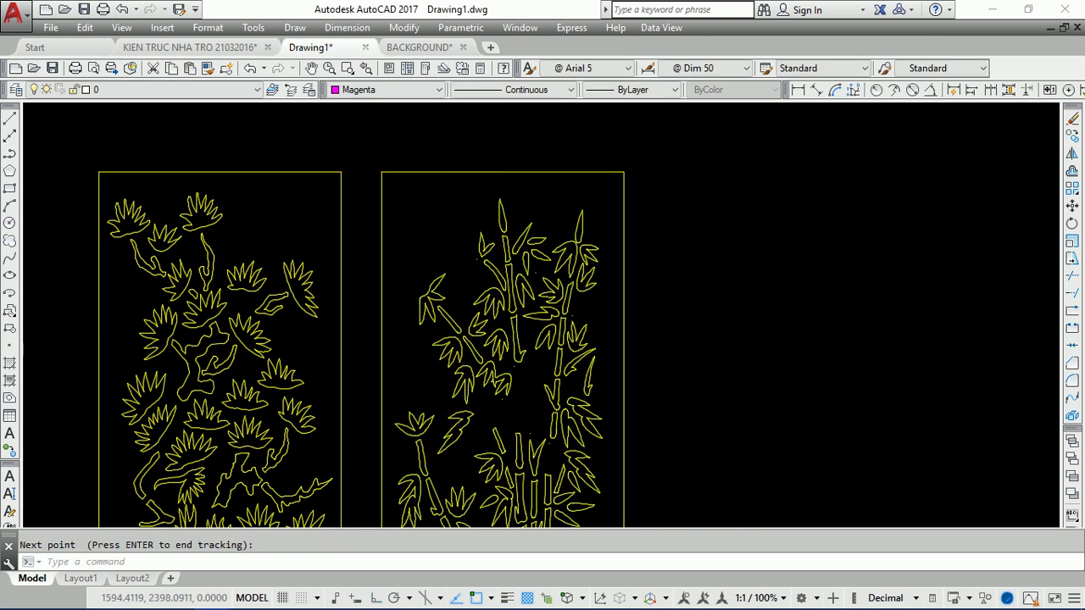
scroll(424, 161, "down", 5)
- Move the green panel 50 units right of the bamboo panel, tracking from its top-right corner
left_click(438, 157)
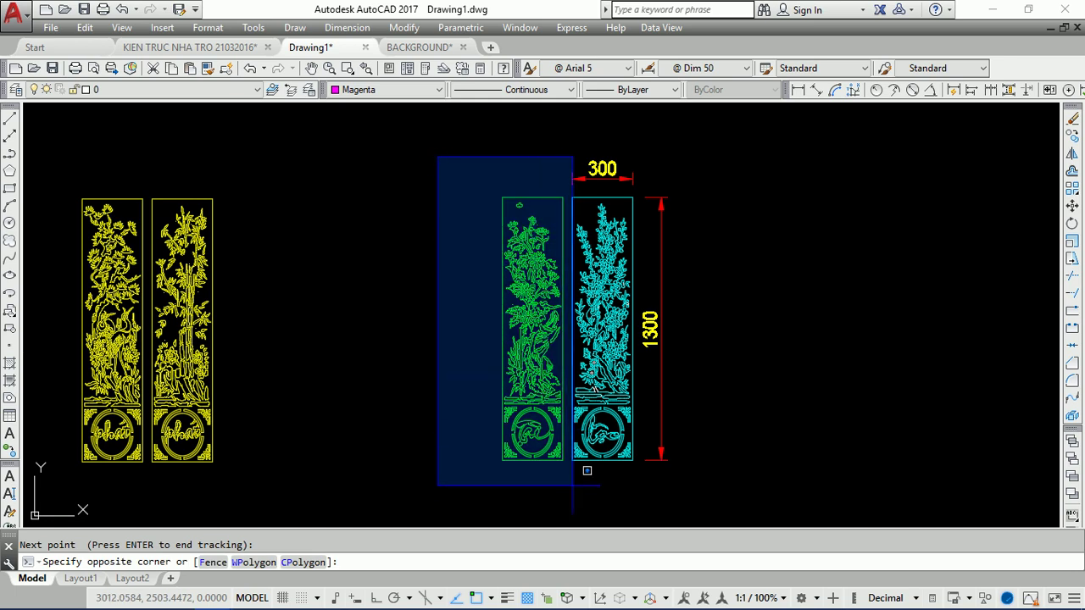
left_click(573, 489)
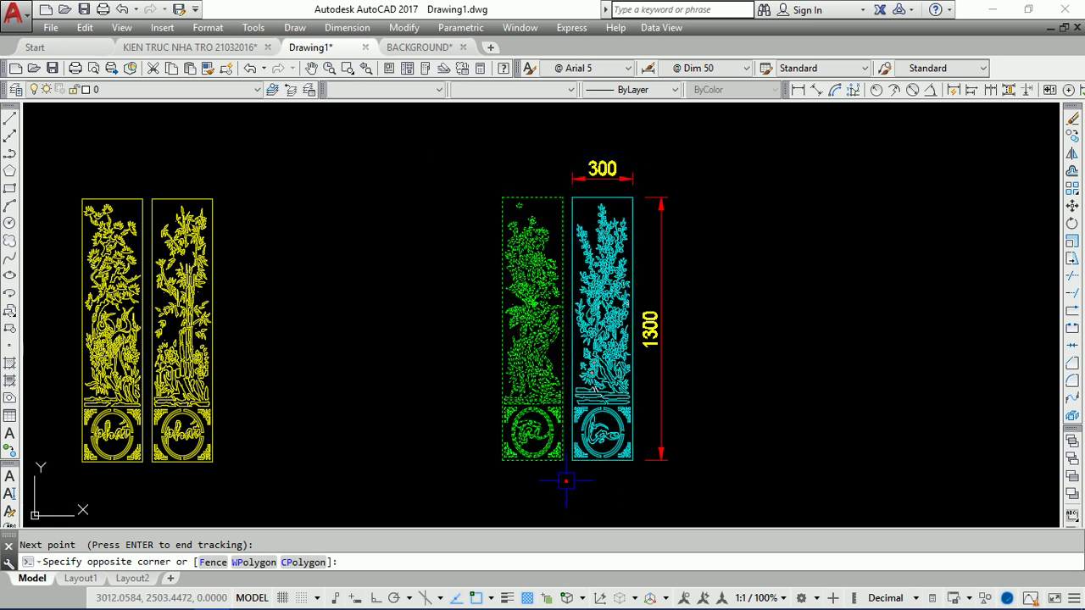
type("M")
key("Return")
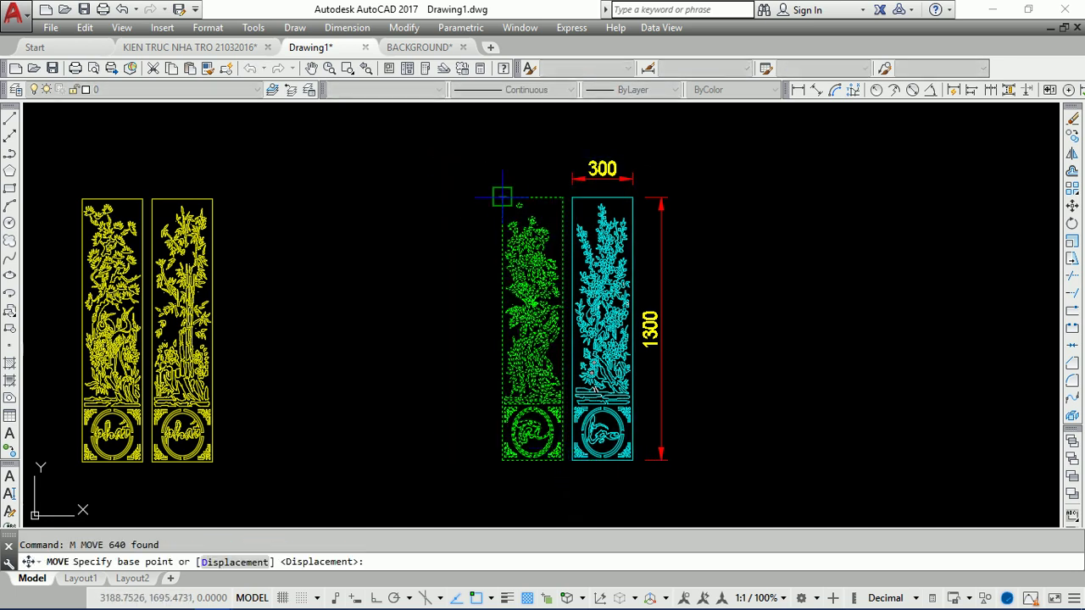
left_click(501, 198)
type("TK")
key("Return")
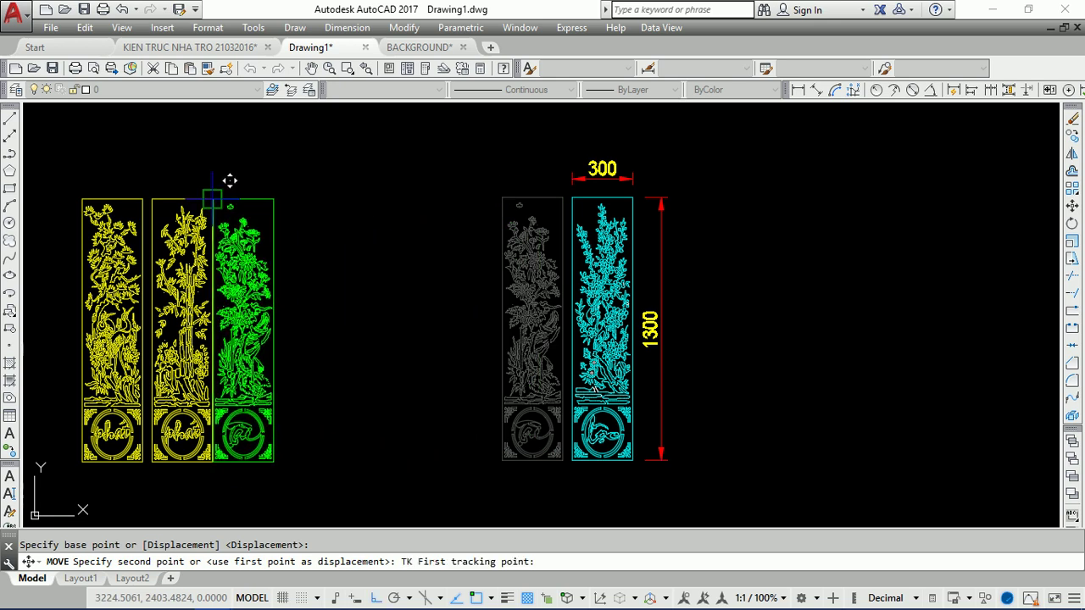
left_click(212, 198)
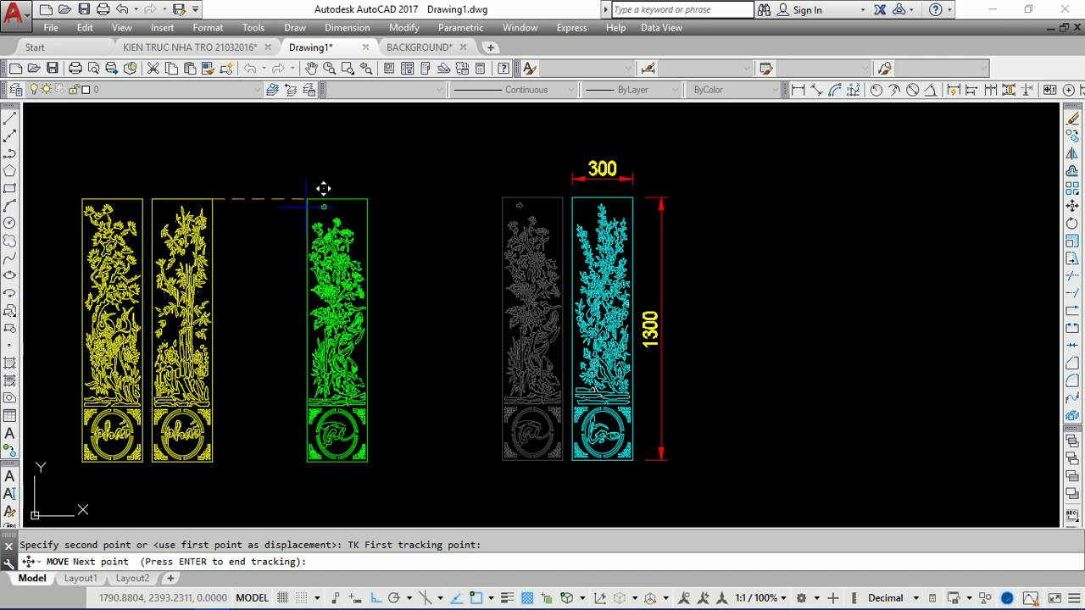
type("50")
key("Return")
key("Return")
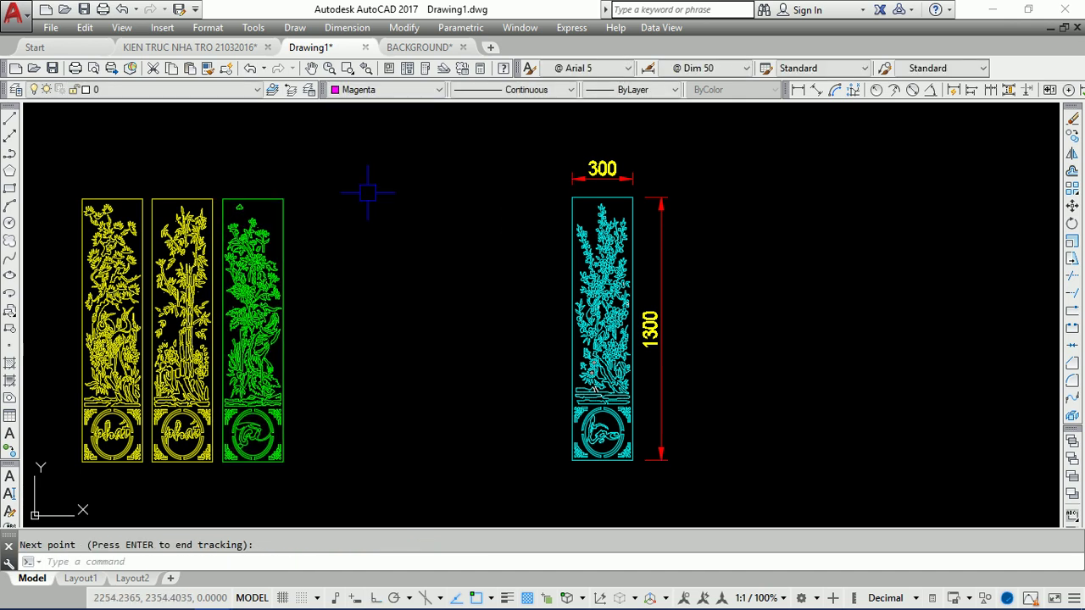
type("m")
key("Return")
- Attempt a tracked move of the cyan panel from its top-left corner, then cancel it
left_click(519, 191)
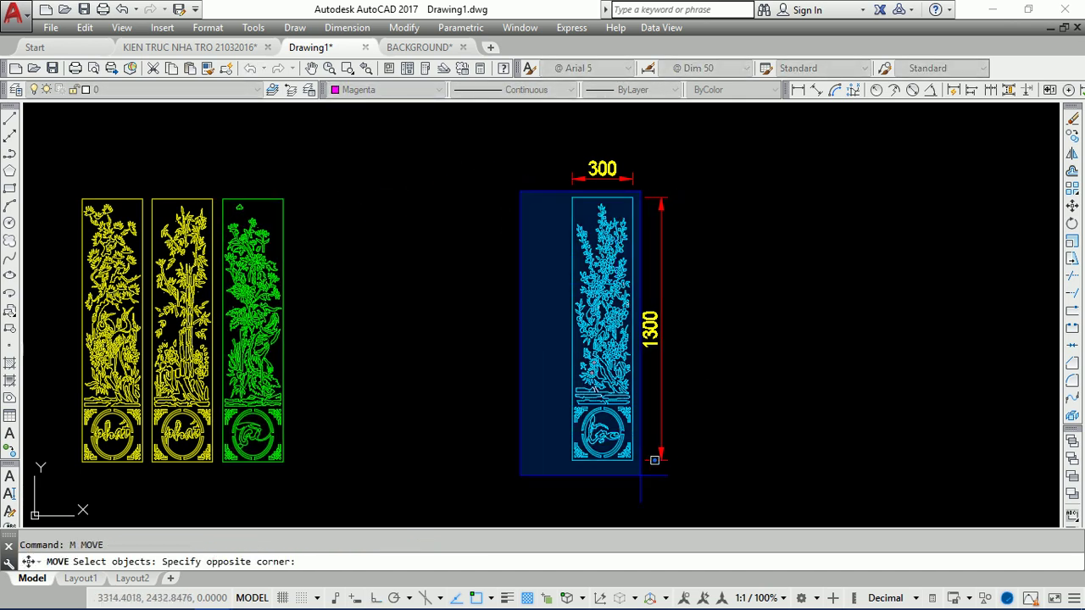
left_click(638, 491)
key("Return")
left_click(572, 198)
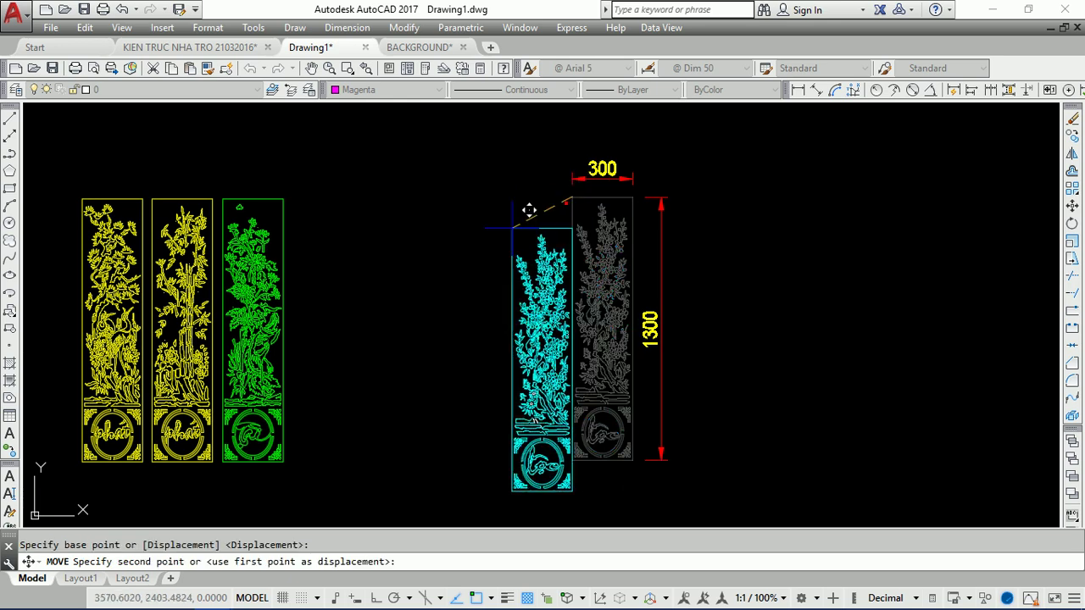
type("TK")
key("Return")
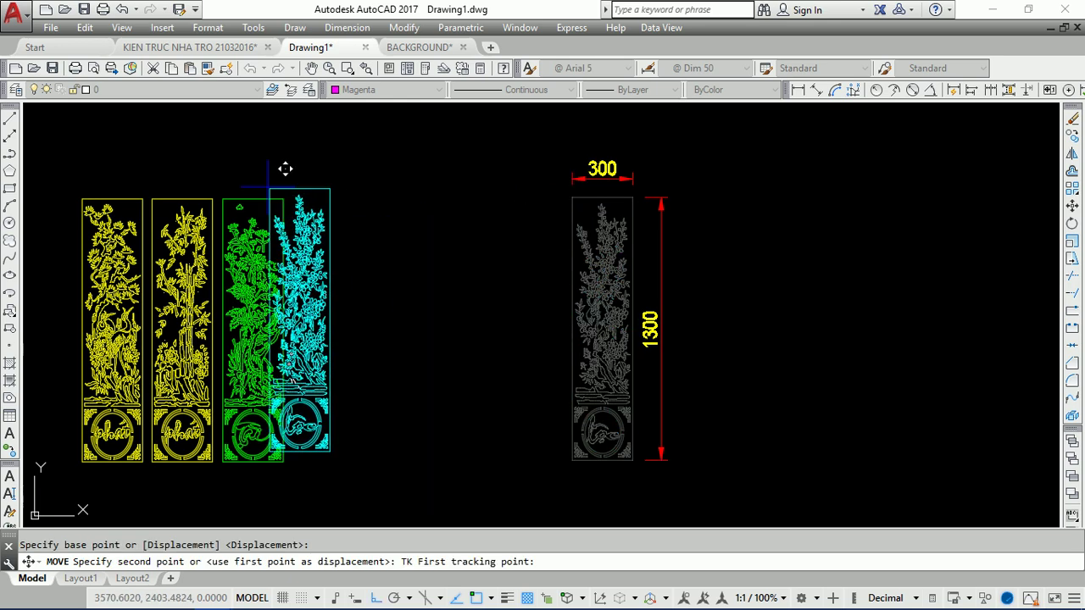
left_click(286, 197)
key("Escape")
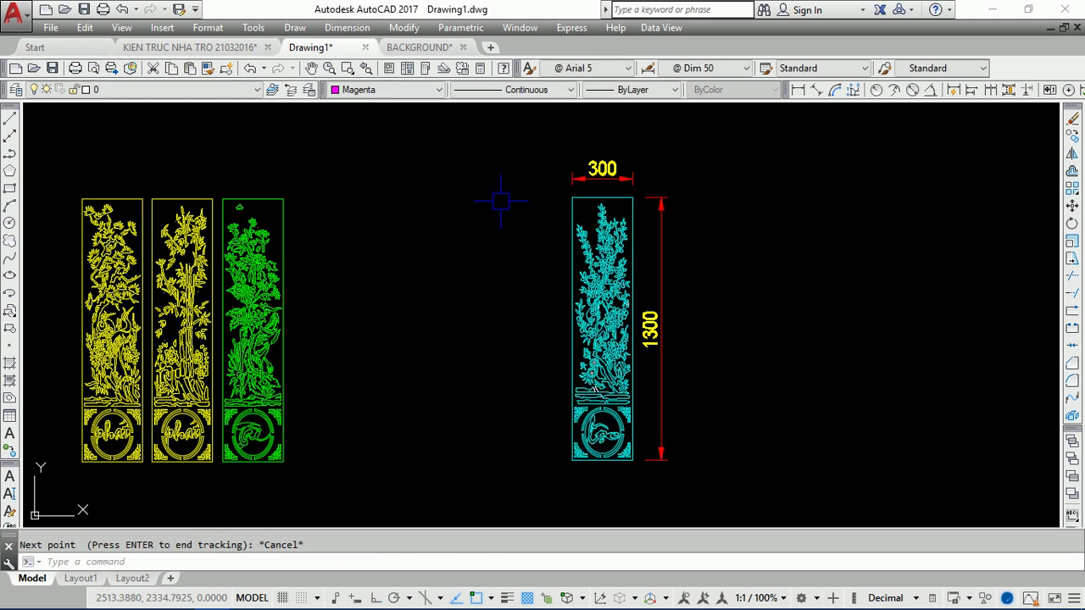
- Reselect the cyan panel and retry the move with TRACK, cancelling it again
left_click(537, 191)
left_click(644, 481)
type("m")
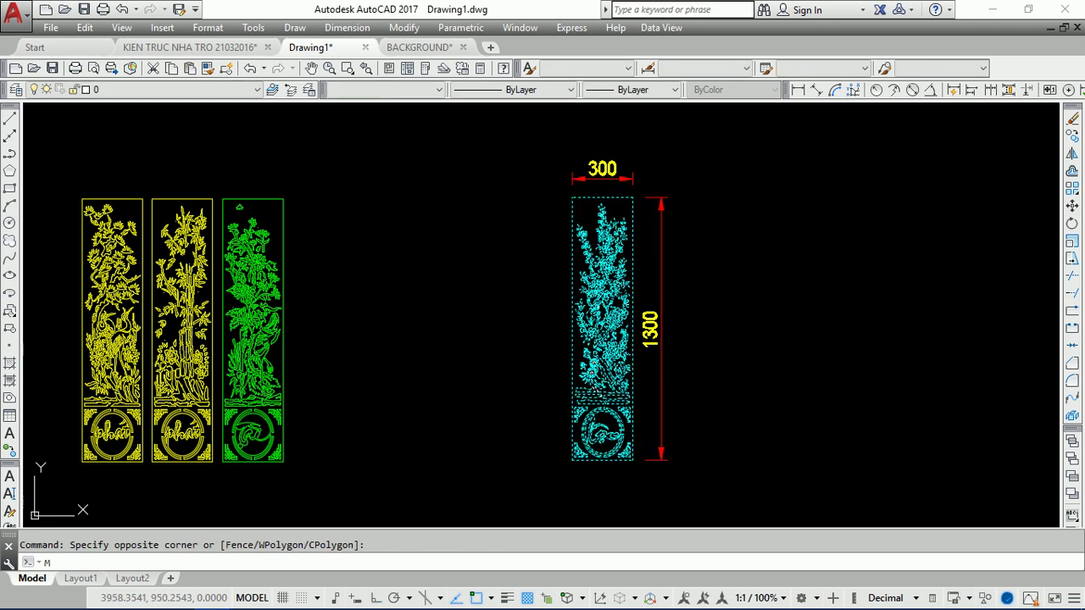
key("Return")
left_click(572, 198)
type("track")
key("Return")
left_click(285, 197)
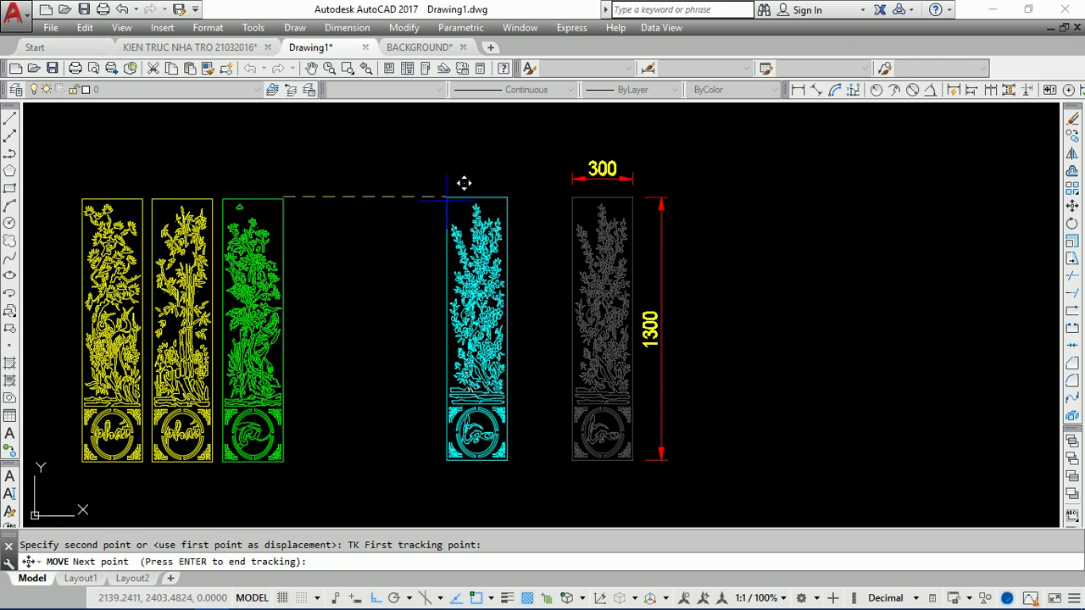
scroll(298, 183, "up", 6)
key("Escape")
scroll(460, 211, "down", 6)
scroll(492, 212, "up", 2)
scroll(525, 195, "down", 2)
- Move the cyan panel 50 units right of the green panel, then select the leftover 300 and 1300 dimensions
type("m")
key("Return")
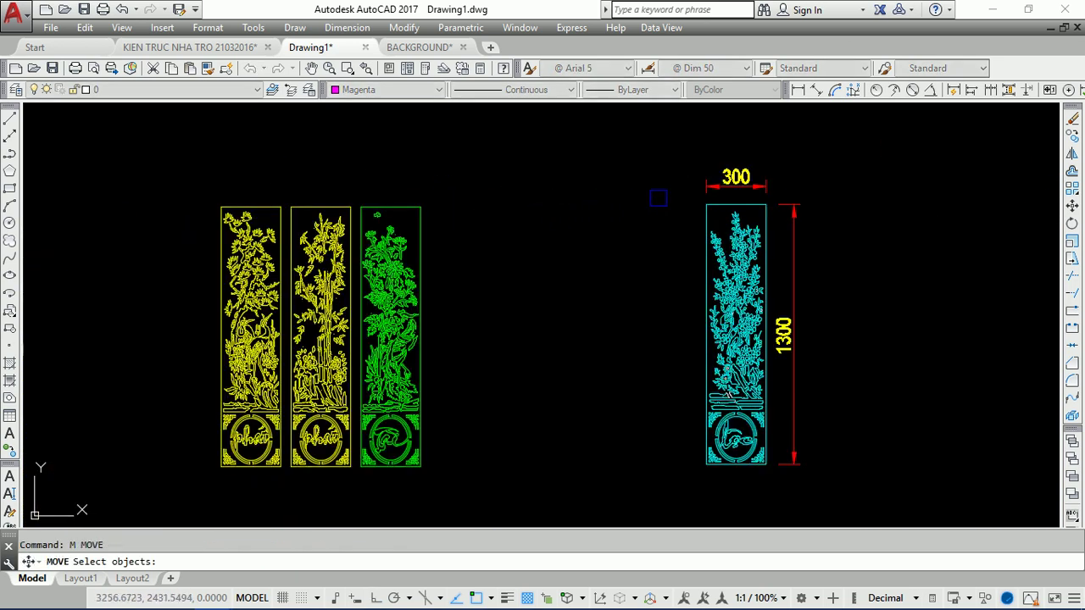
left_click(654, 198)
left_click(777, 503)
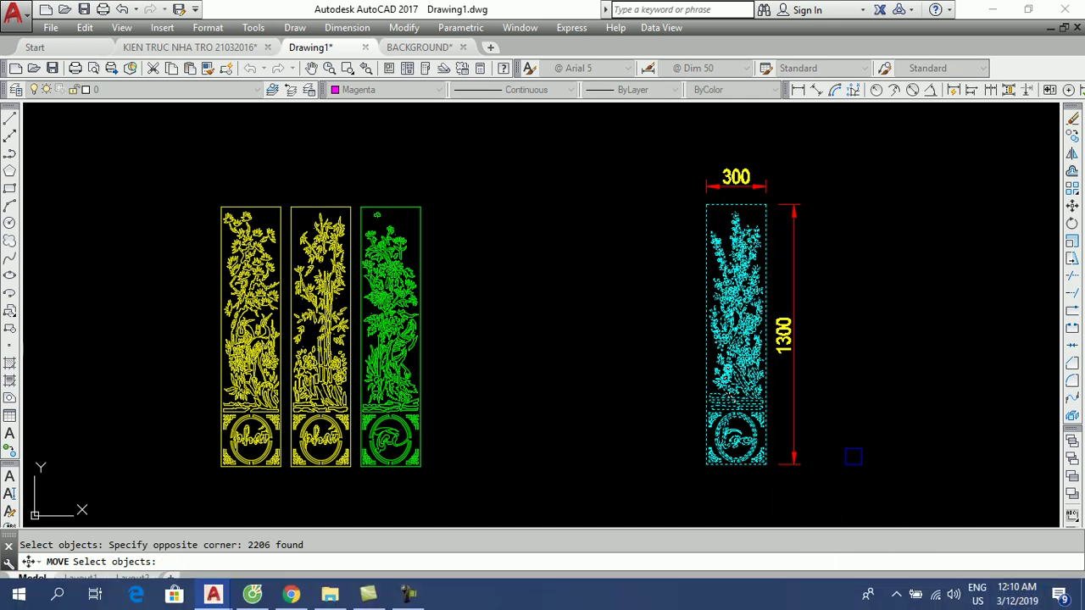
key("Return")
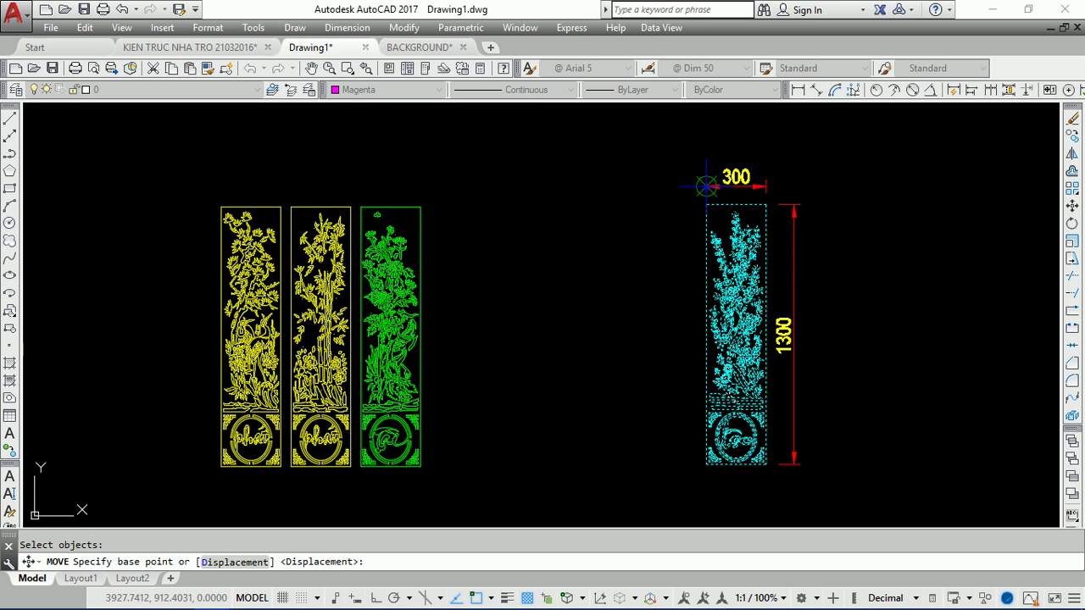
scroll(701, 201, "up", 5)
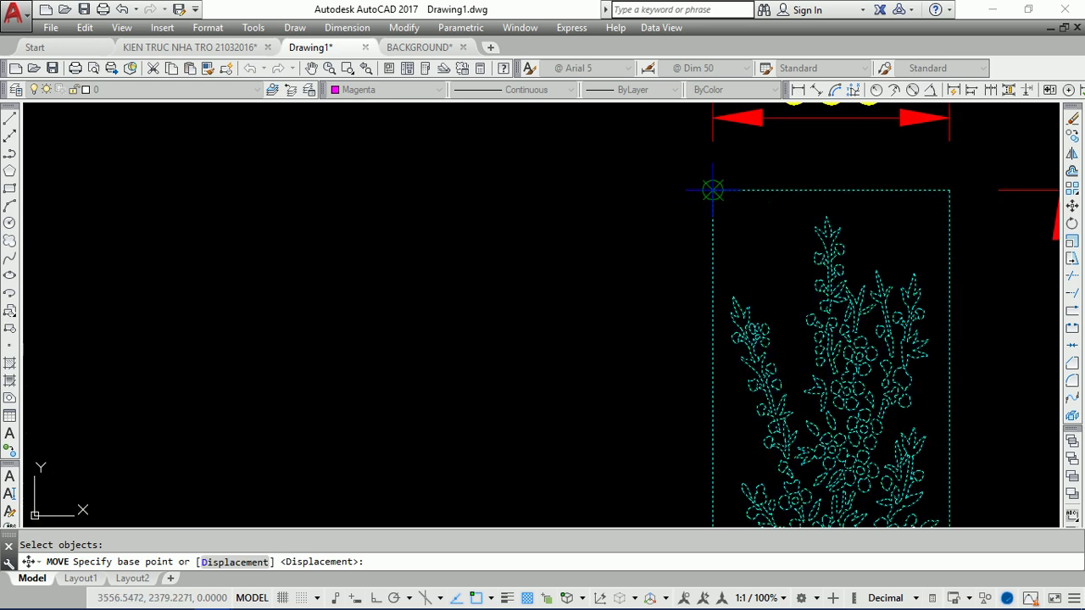
left_click(712, 190)
scroll(763, 169, "down", 4)
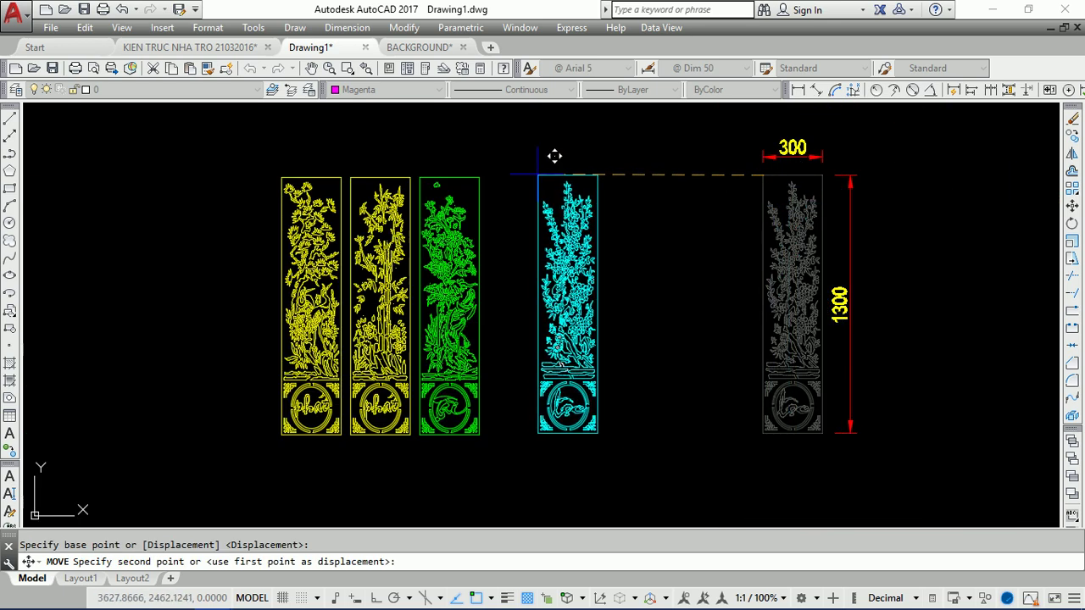
scroll(539, 163, "up", 3)
type("k")
key("Return")
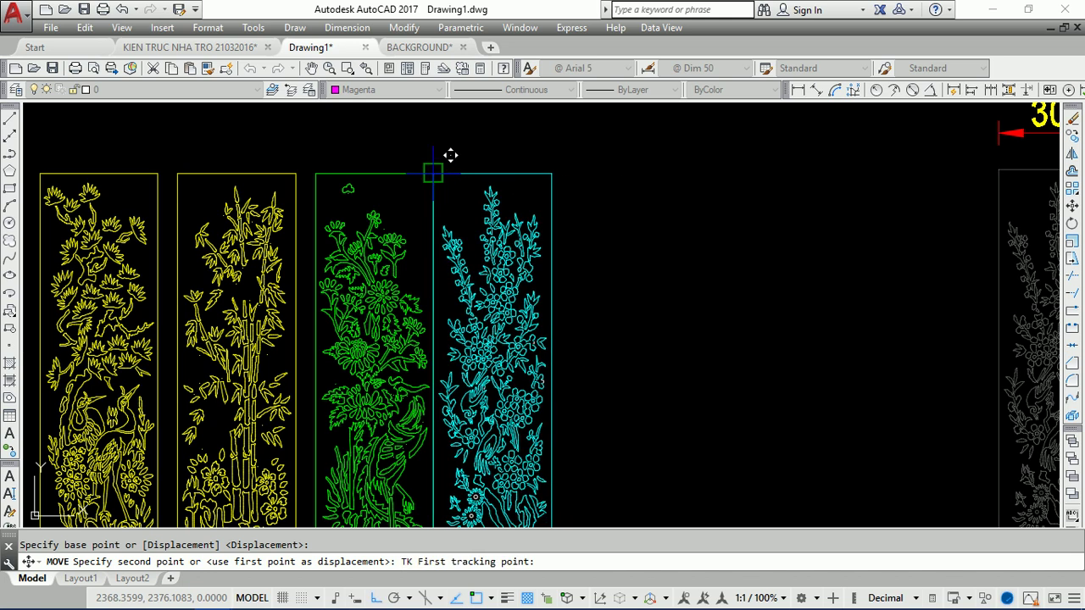
left_click(433, 173)
type("0")
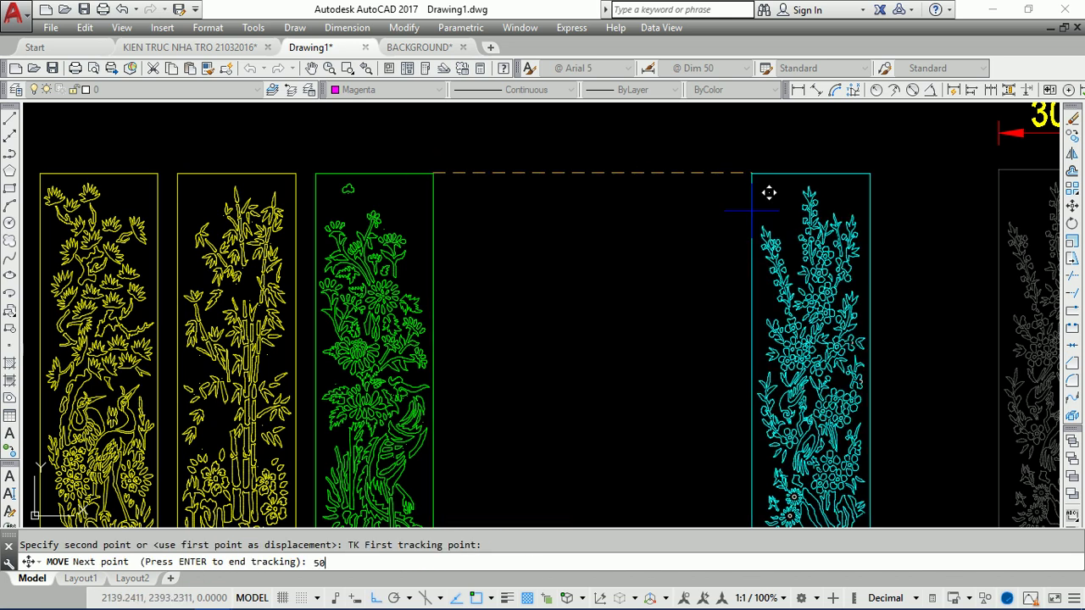
key("Return")
key("Return")
scroll(465, 245, "down", 3)
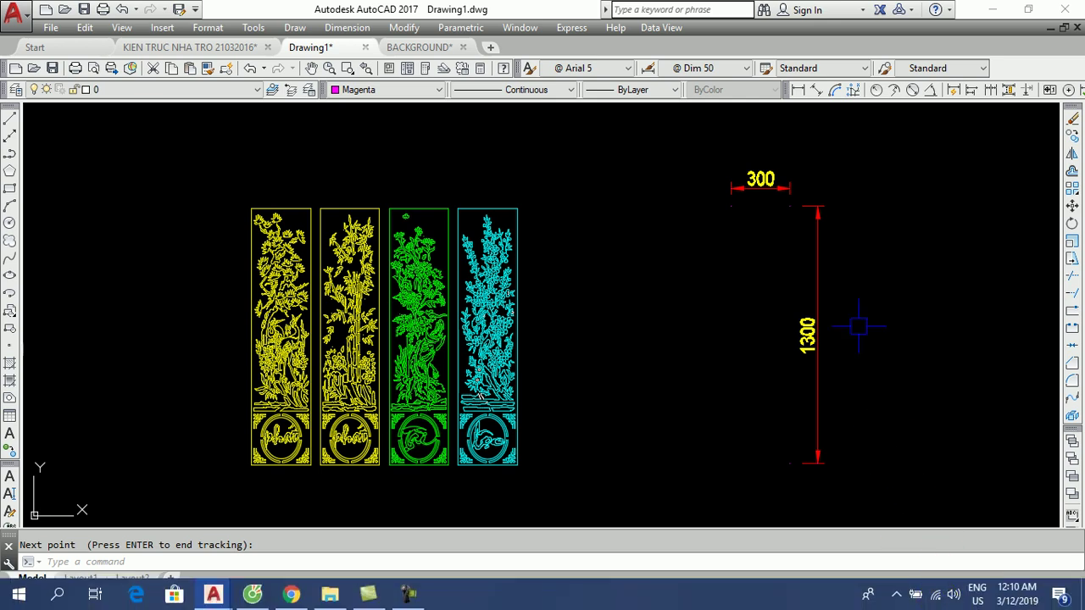
left_click(901, 169)
left_click(705, 235)
- Erase the selected dimensions and window-zoom onto the row of four panels
type("e")
key("Return")
type("z")
key("Return")
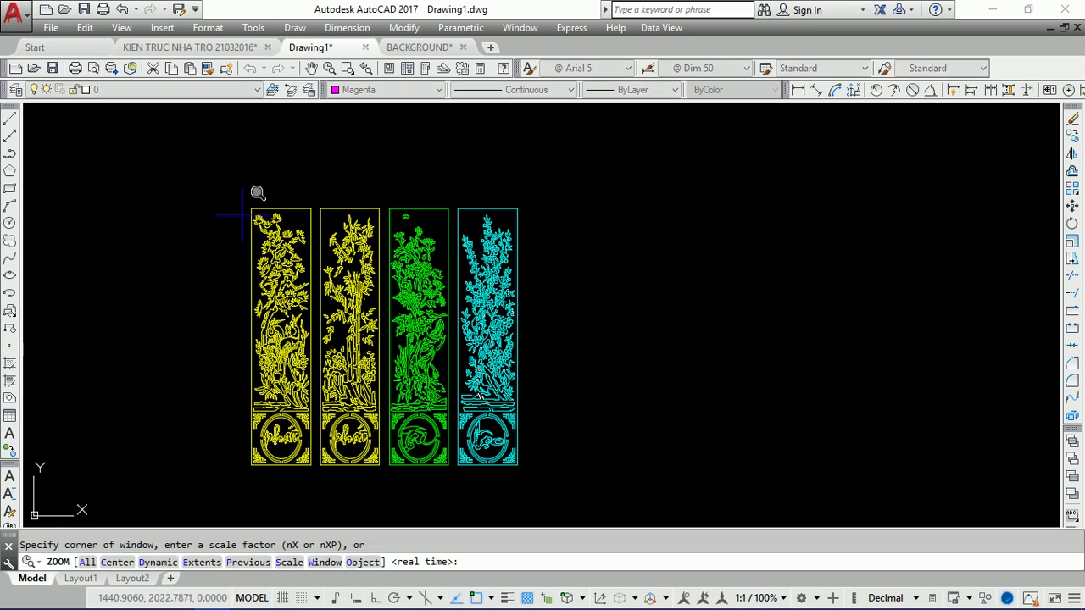
left_click(239, 194)
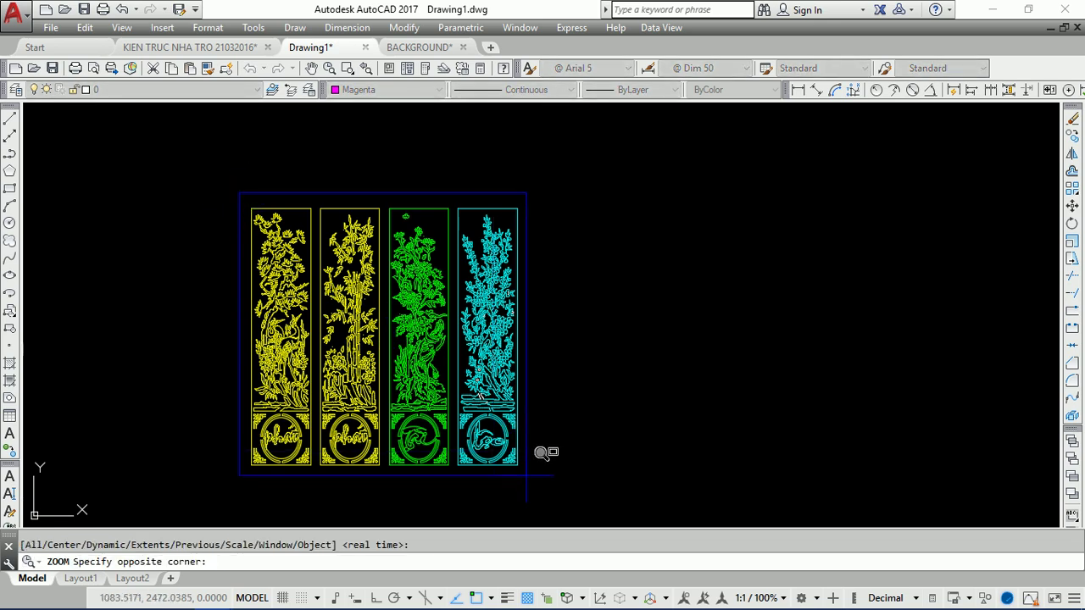
left_click(530, 474)
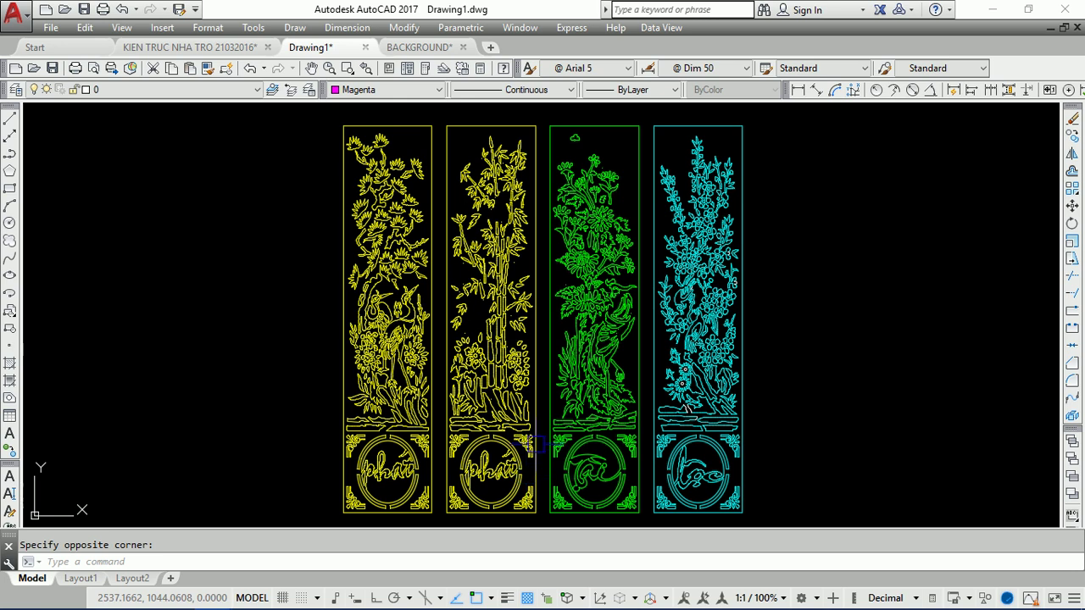
middle_click_drag(646, 324, 604, 315)
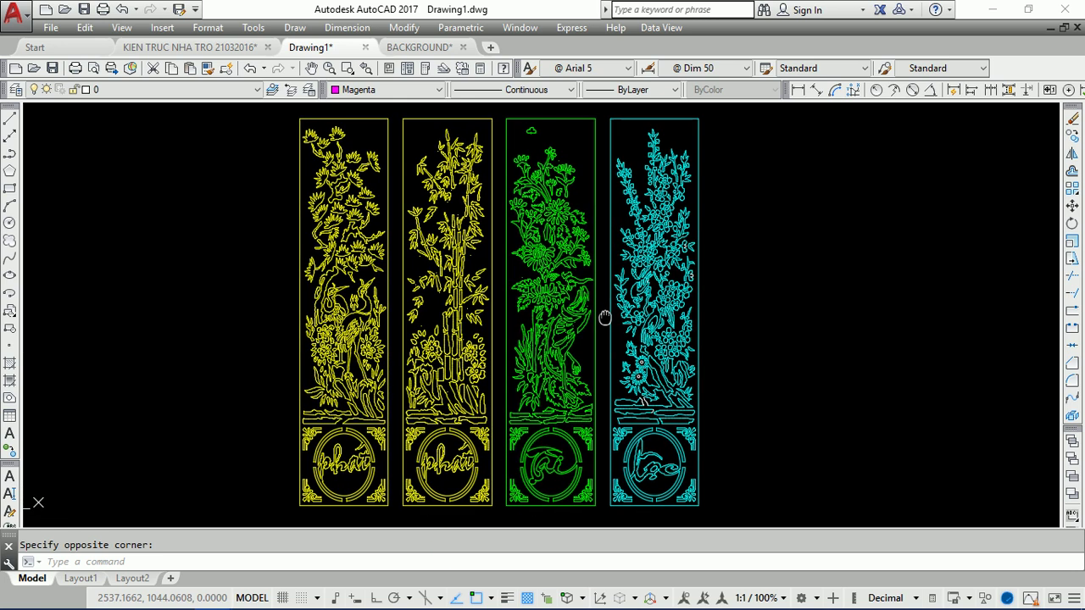